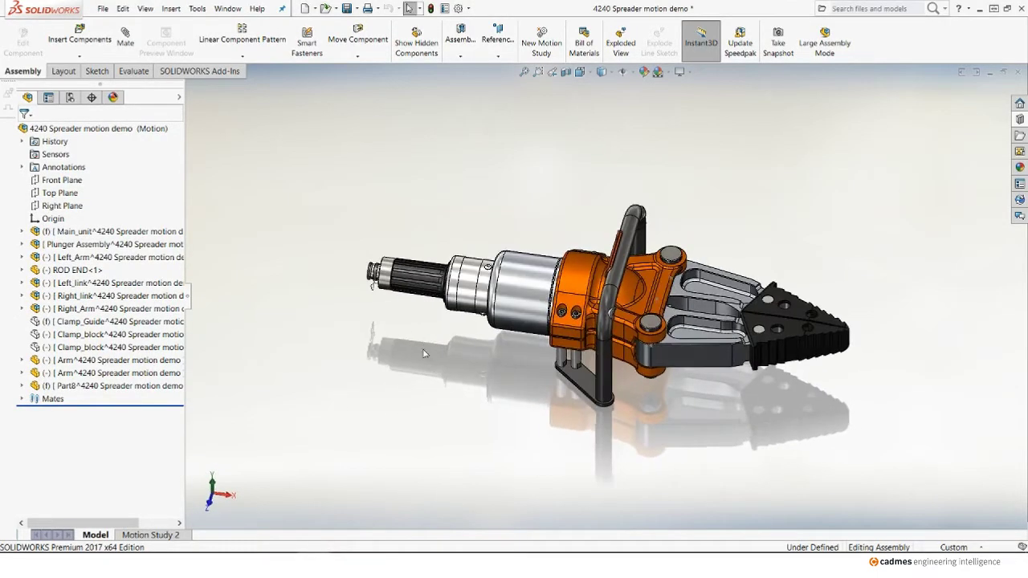
- Insert a new part, Part9, into the spreader assembly and start editing it
left_click(92, 58)
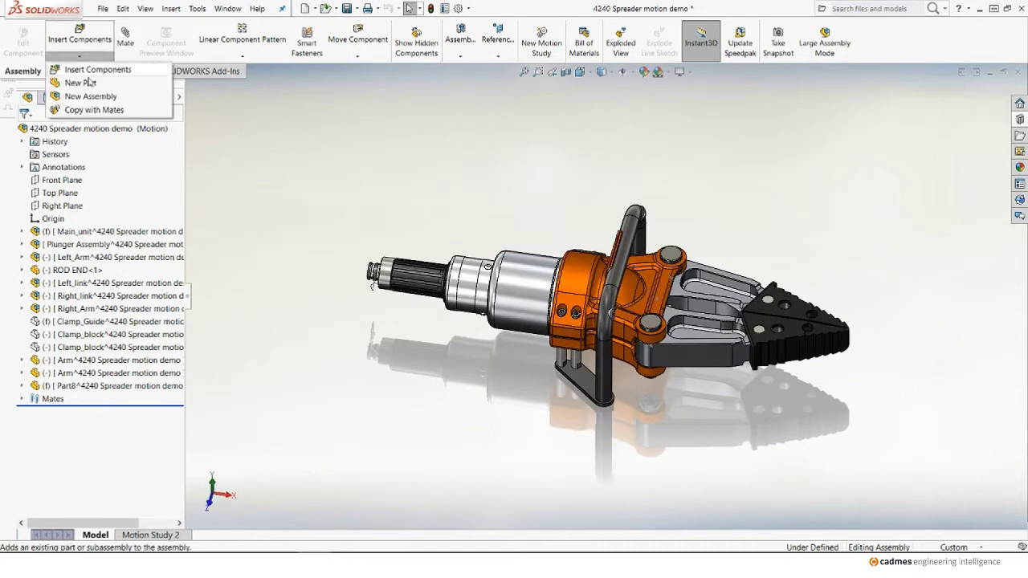
left_click(81, 80)
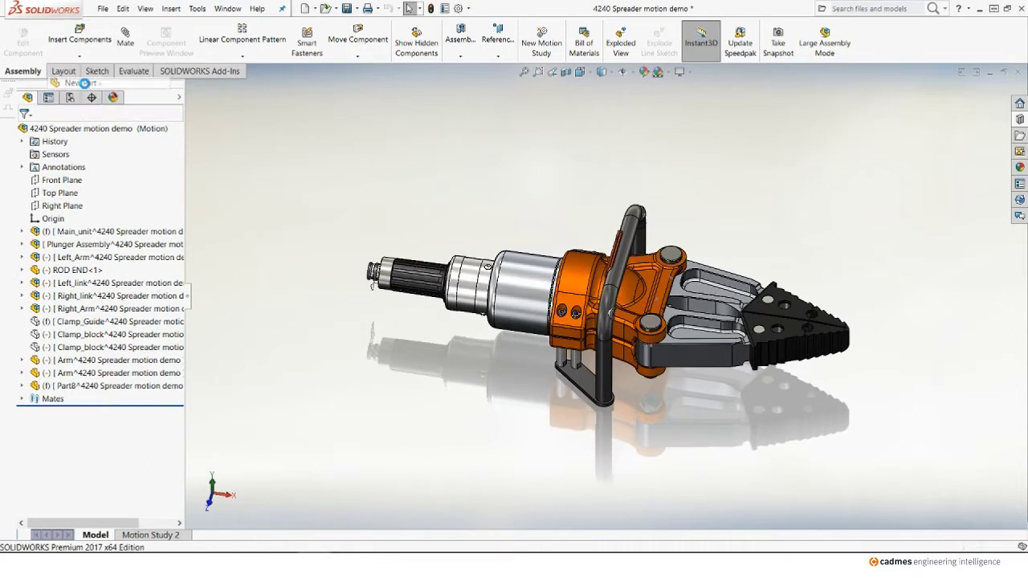
left_click(280, 346)
left_click(124, 399)
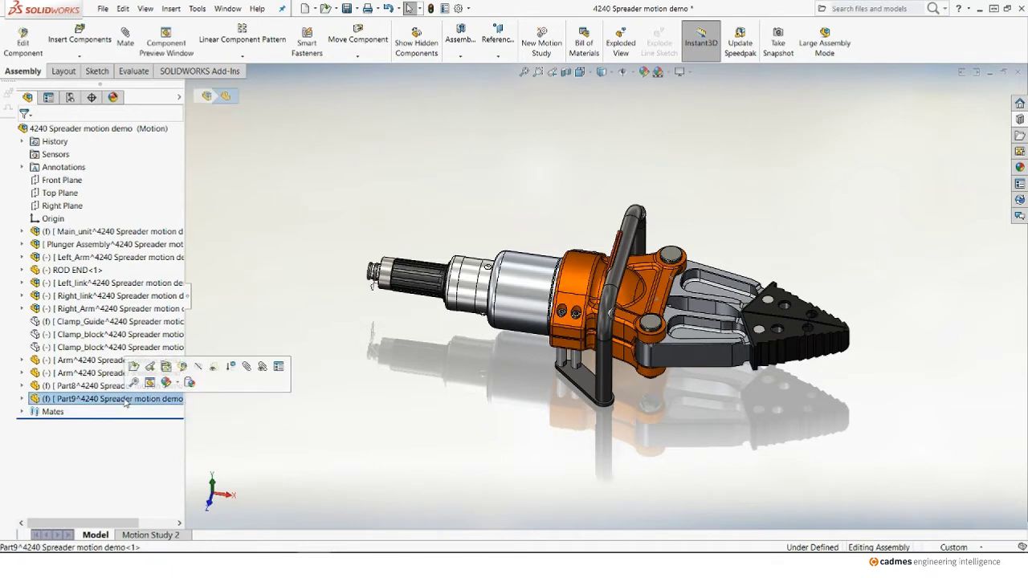
left_click(183, 369)
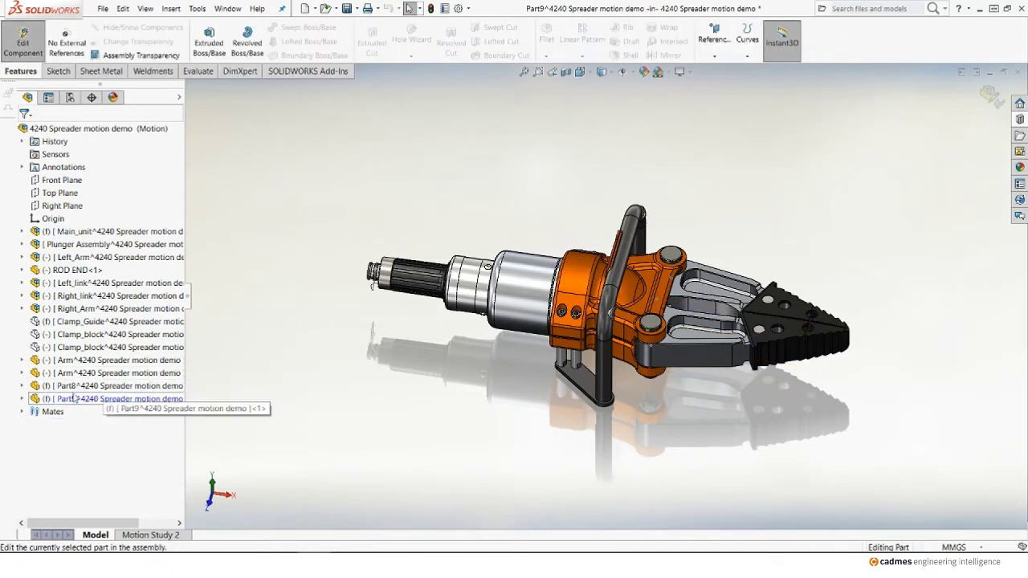
- Sketch a rectangle on Part9's Top Plane below the spreader body
left_click(23, 399)
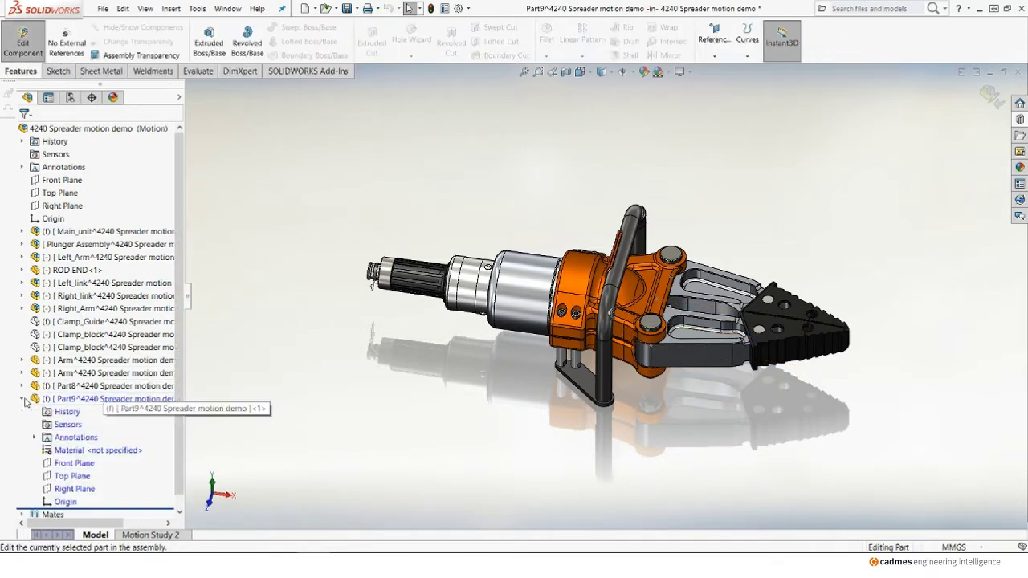
left_click(69, 477)
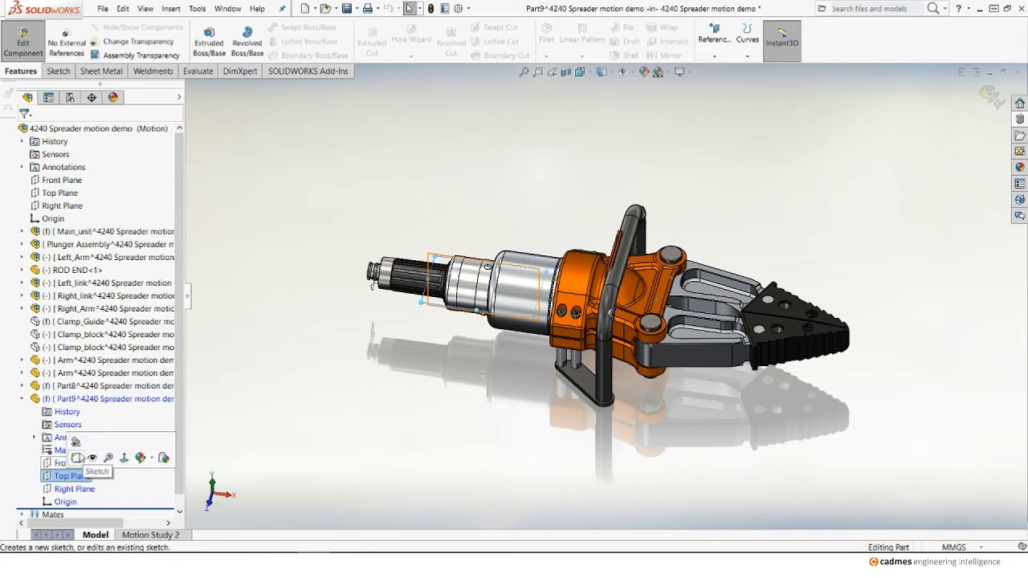
left_click(77, 457)
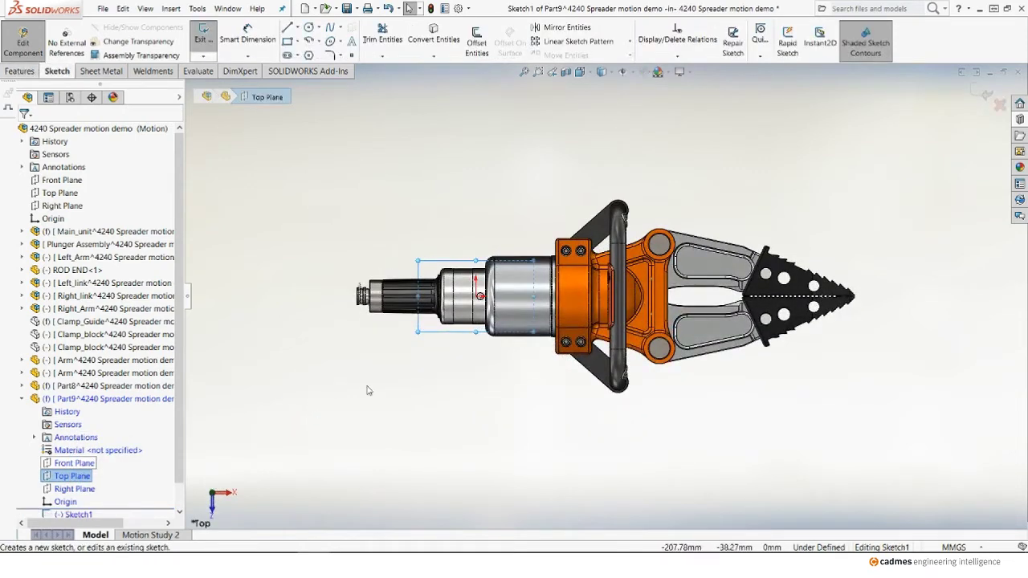
right_click_drag(368, 390, 361, 382)
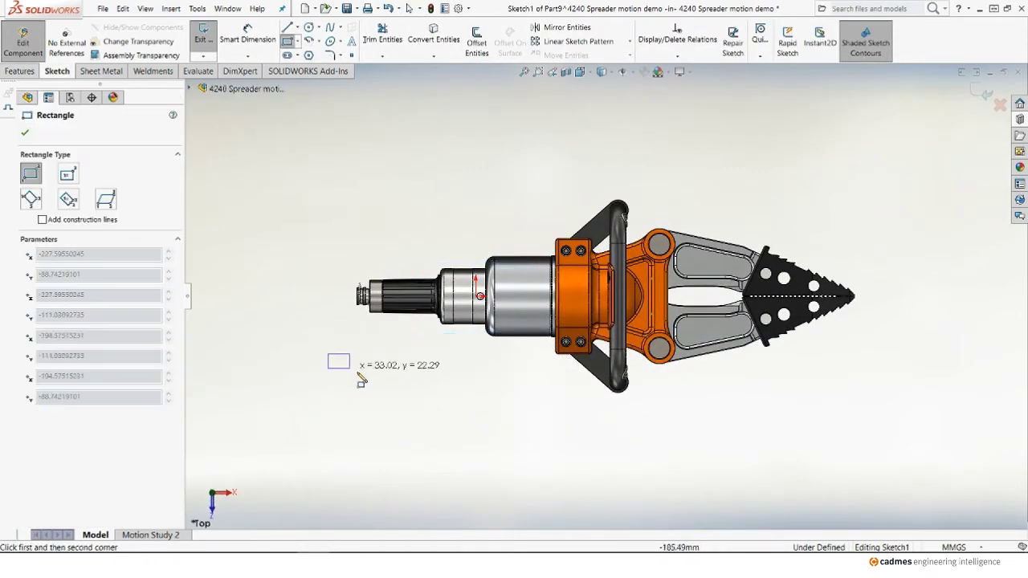
left_click(428, 461)
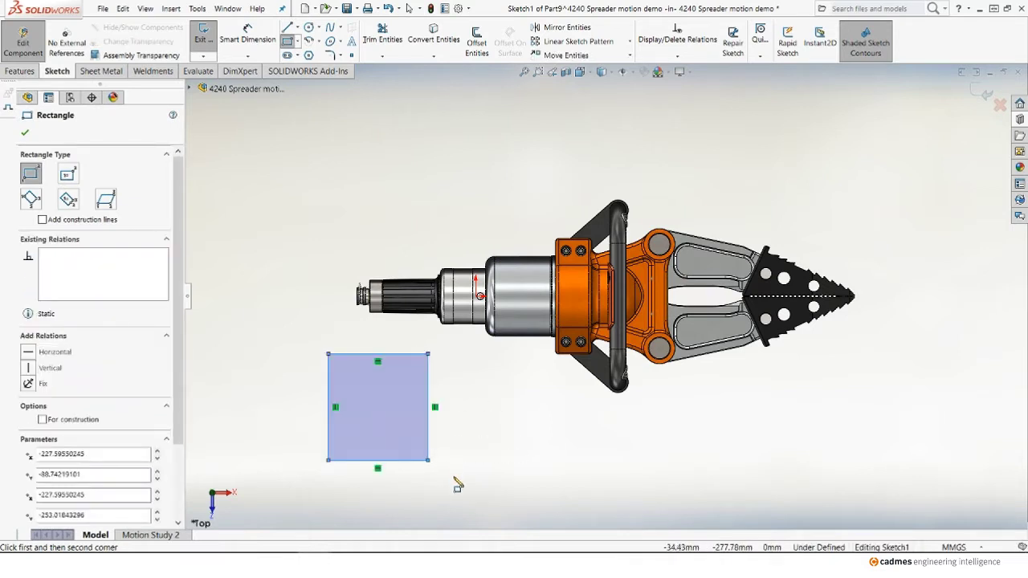
- Dimension the rectangle's height and width to 100 mm each
right_click_drag(456, 485, 459, 415)
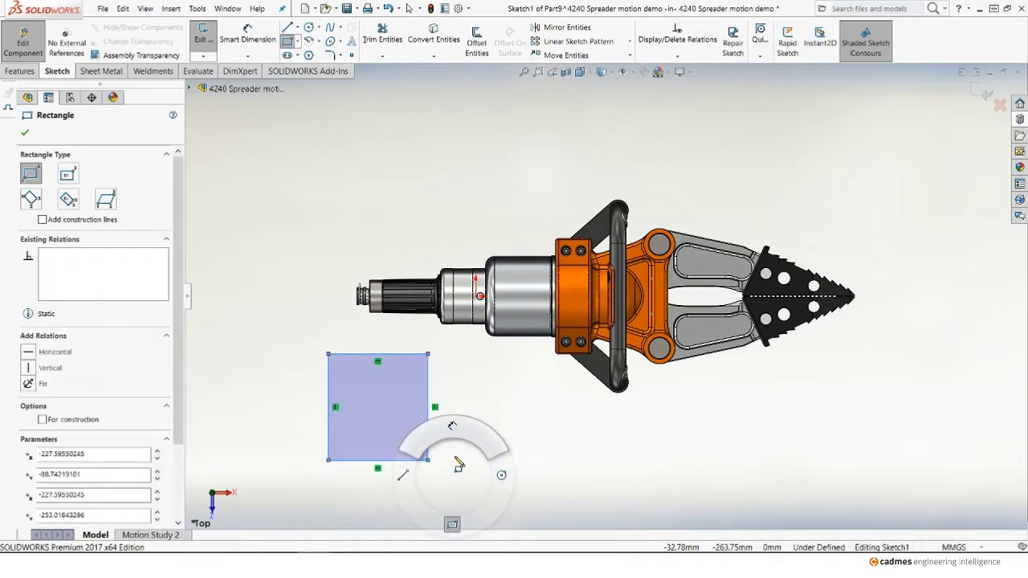
left_click(428, 384)
left_click(462, 390)
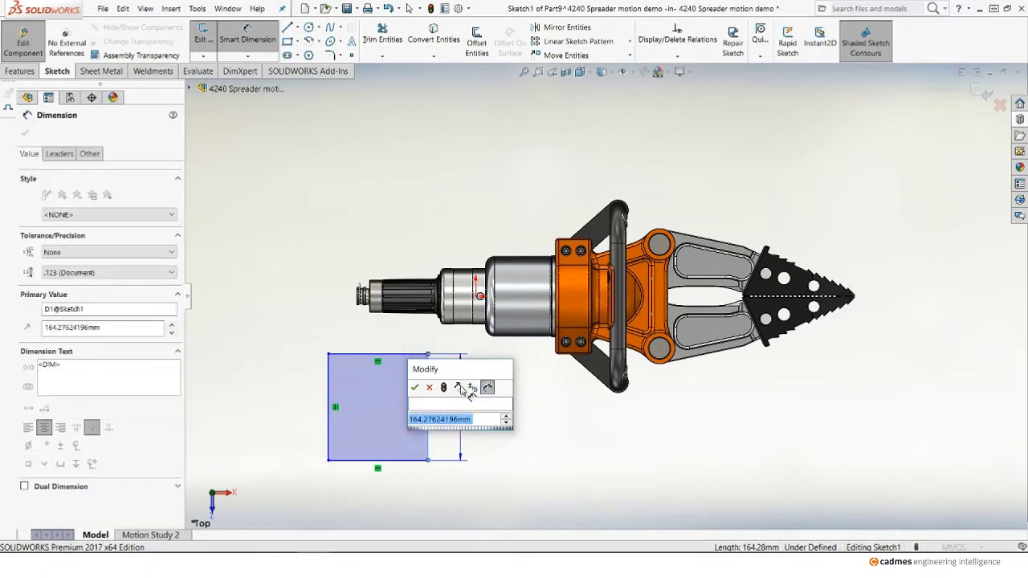
type("=")
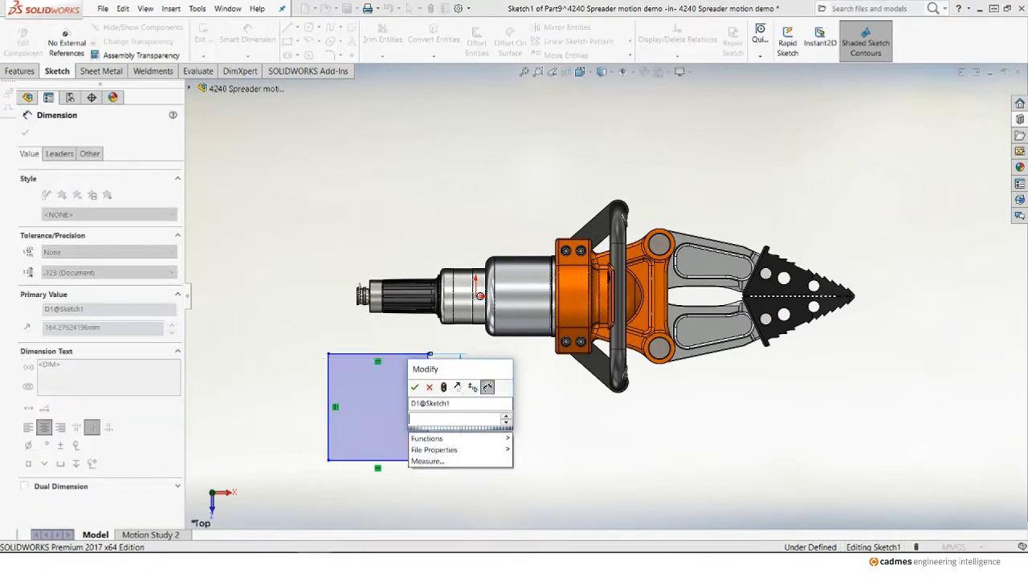
key("BackSpace")
type("100")
key("Return")
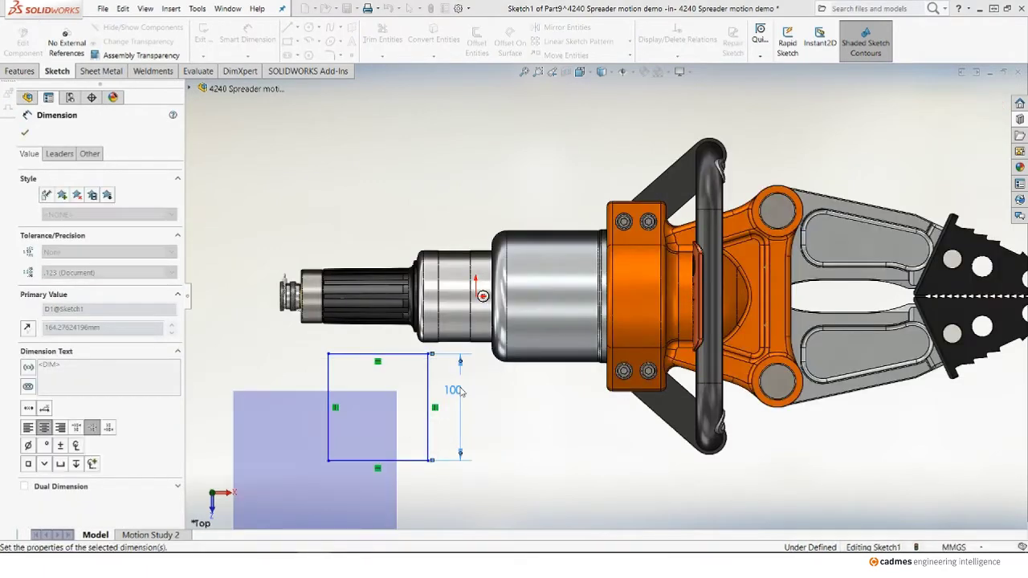
left_click(411, 462)
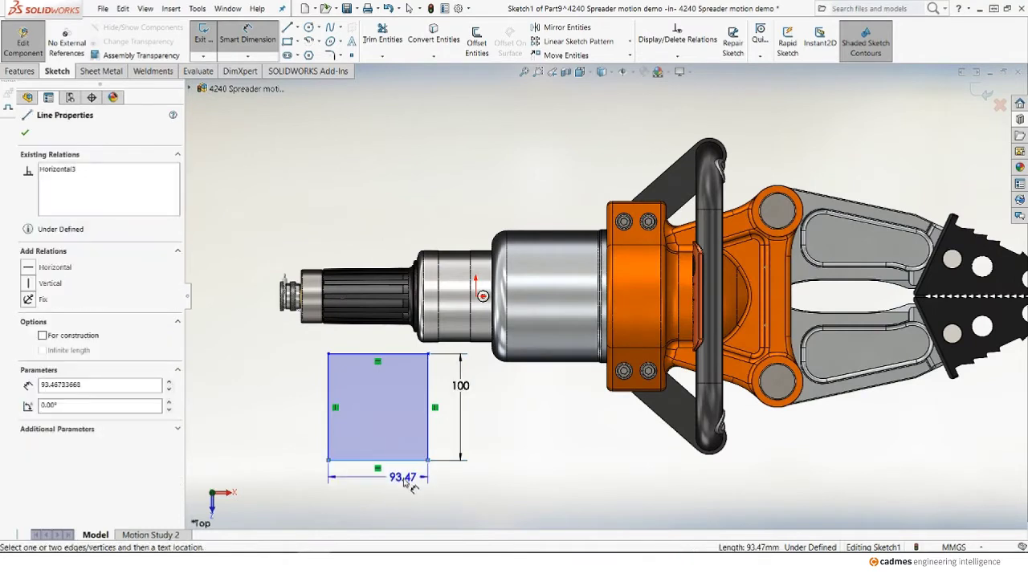
left_click(404, 478)
type("100")
key("Return")
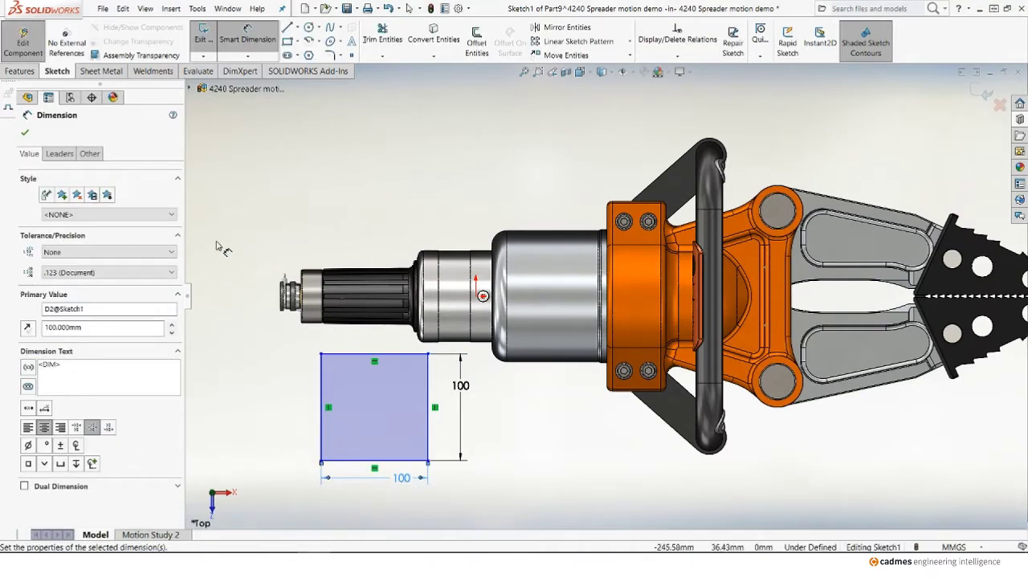
- Extrude the square sketch 200 mm blind into Boss-Extrude1
left_click(24, 73)
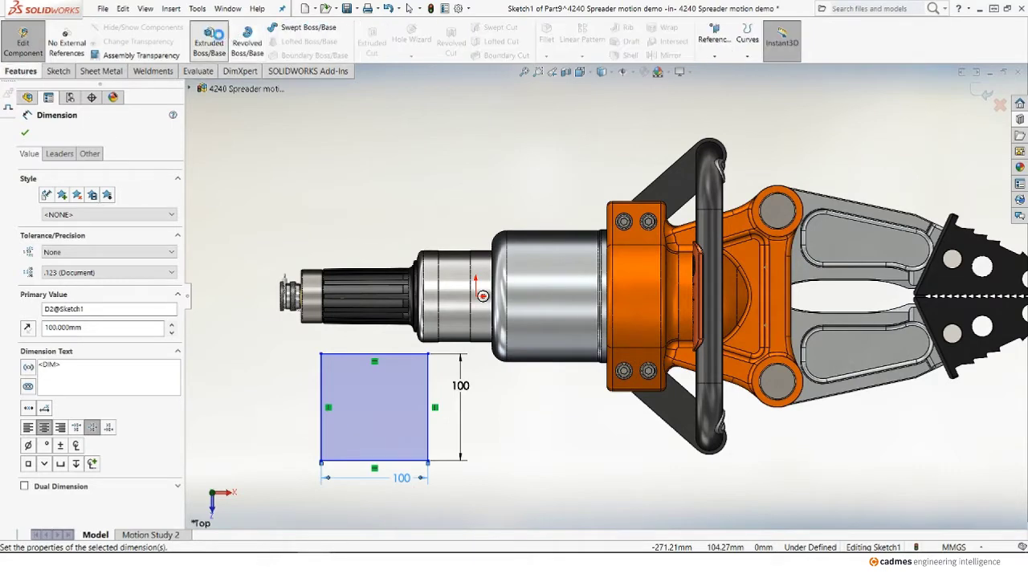
left_click(209, 40)
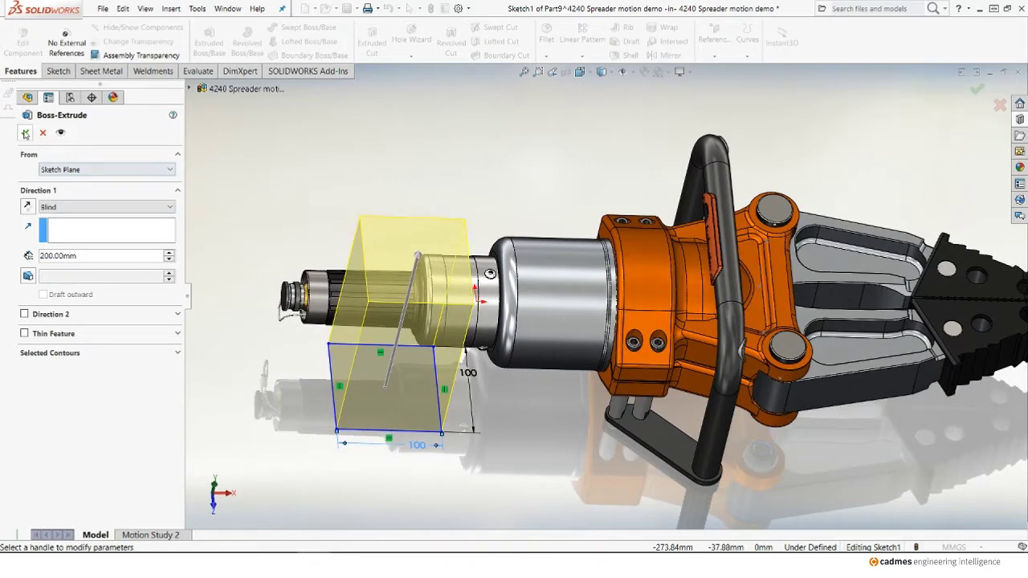
key("Return")
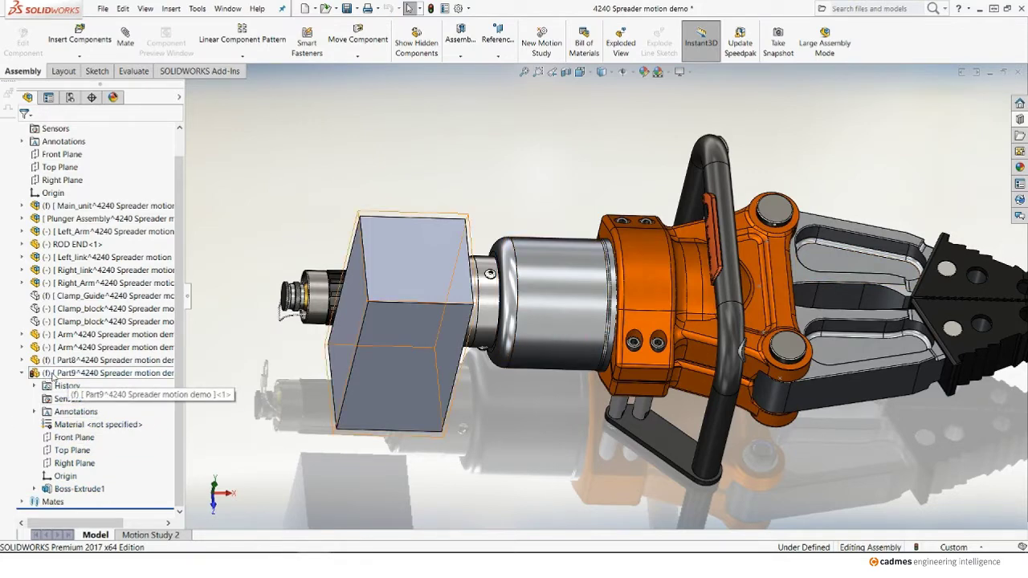
- Float Part9 in all configurations and drag its block down beside the plunger
left_click(53, 374)
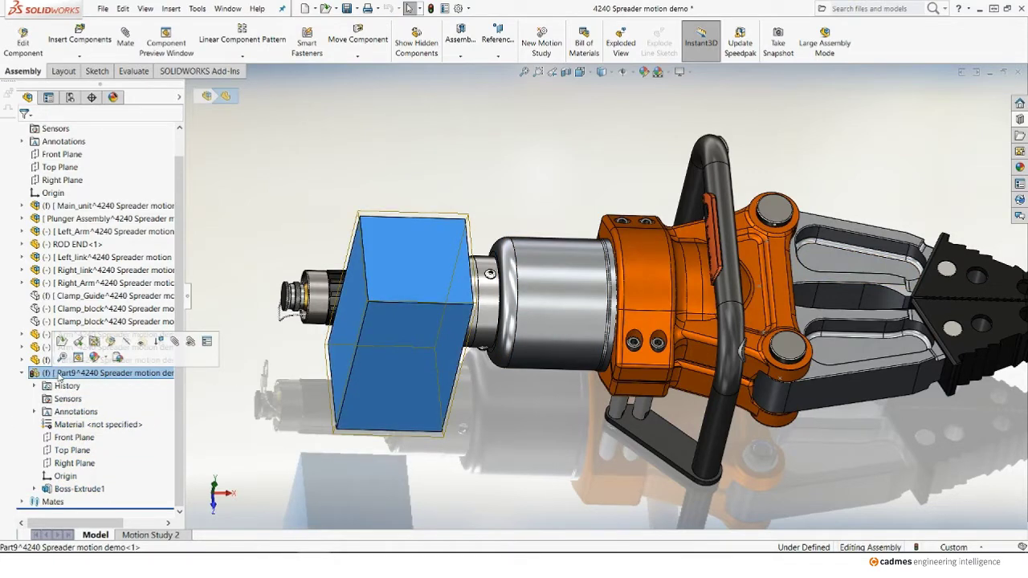
right_click(59, 377)
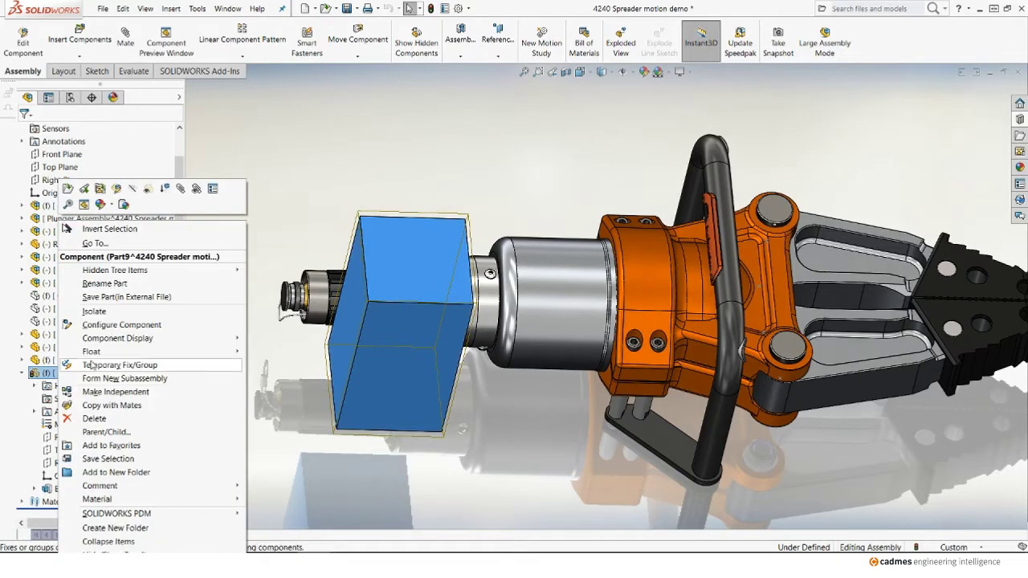
mouse_move(92, 351)
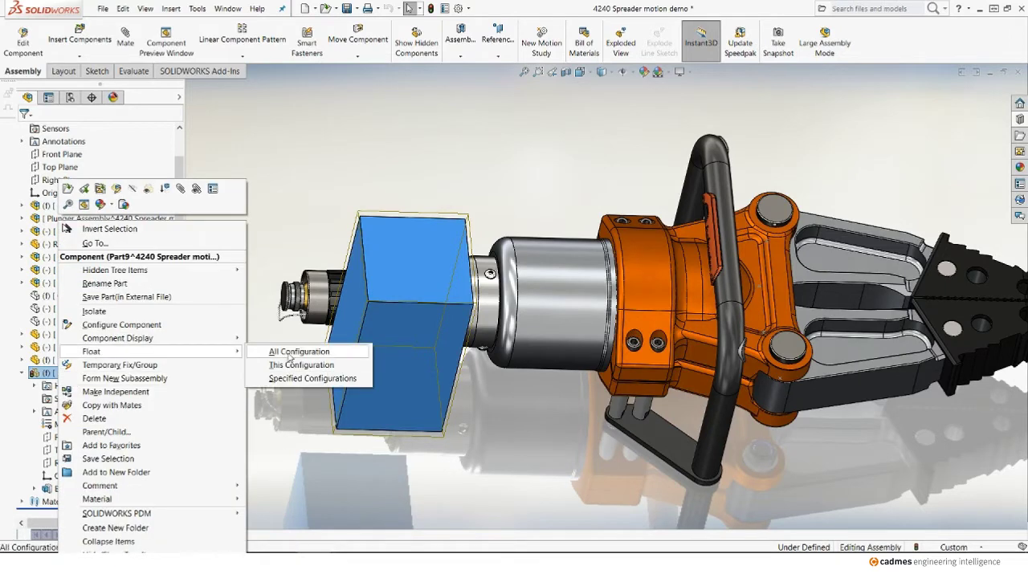
left_click(290, 357)
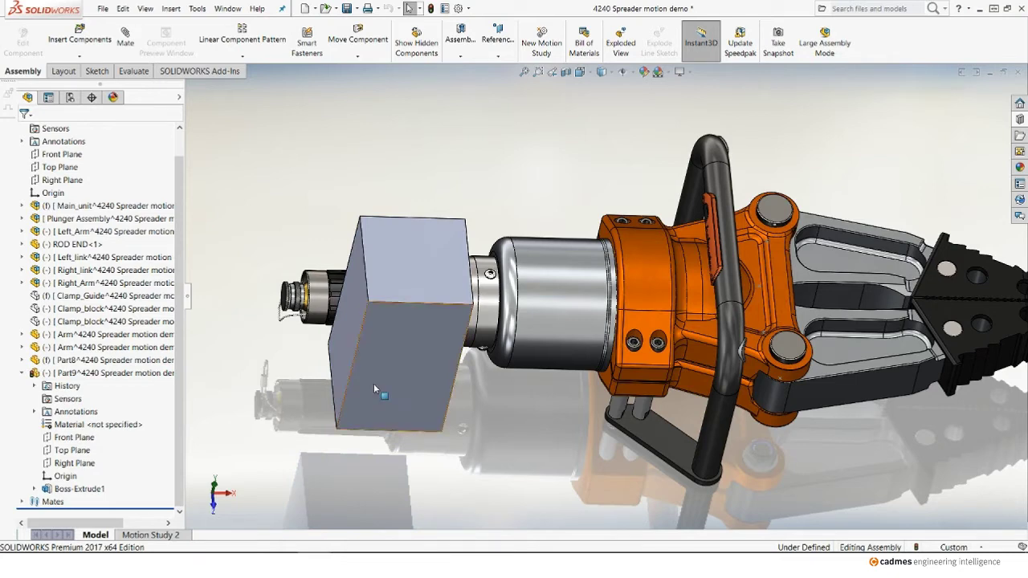
mouse_move(377, 389)
left_mouse_down()
mouse_move(309, 412)
mouse_move(445, 466)
mouse_move(389, 418)
left_mouse_up()
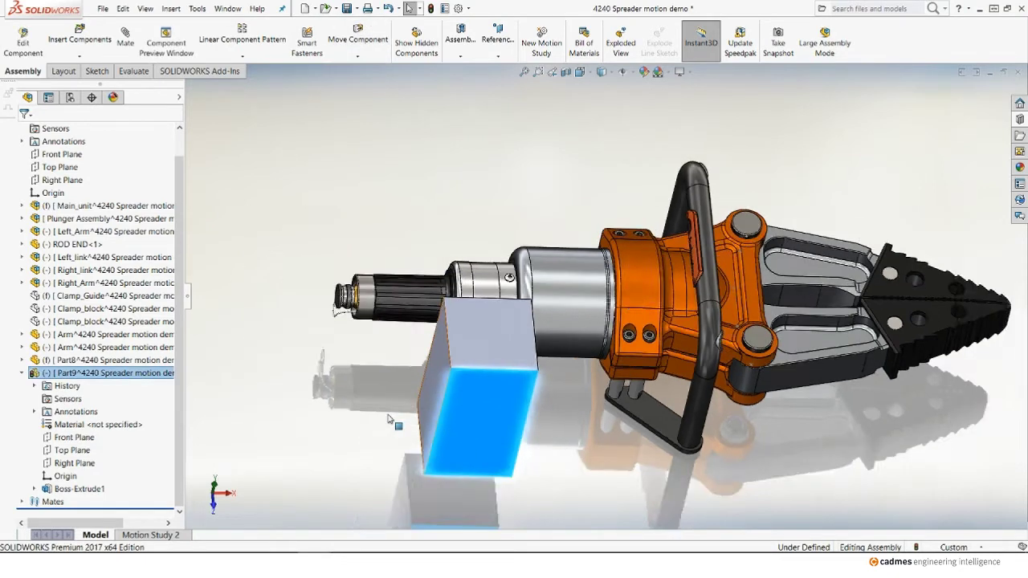
scroll(137, 206, "up", 1)
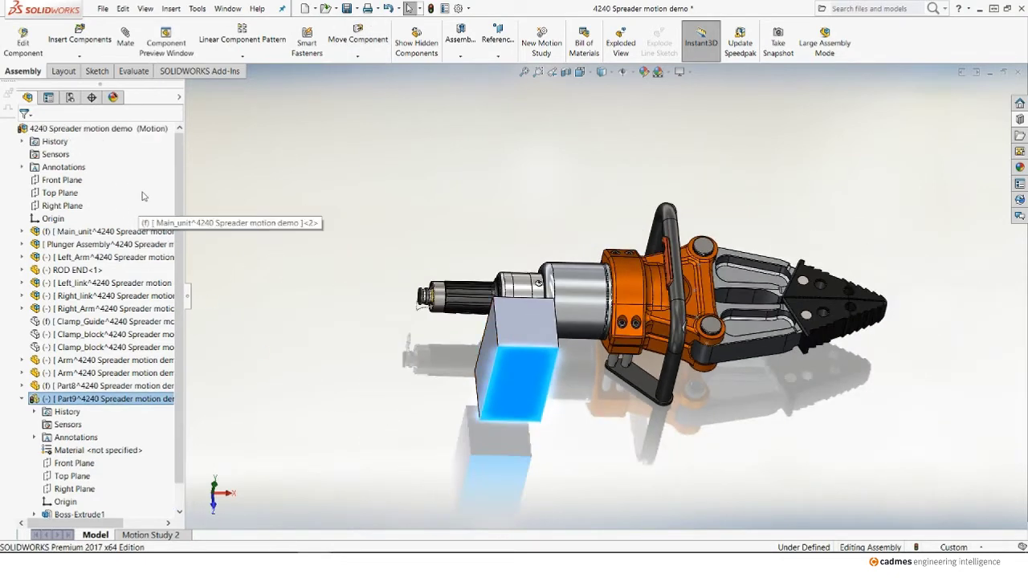
- Create Axis3 where the assembly's Front and Top planes intersect
left_click(62, 182)
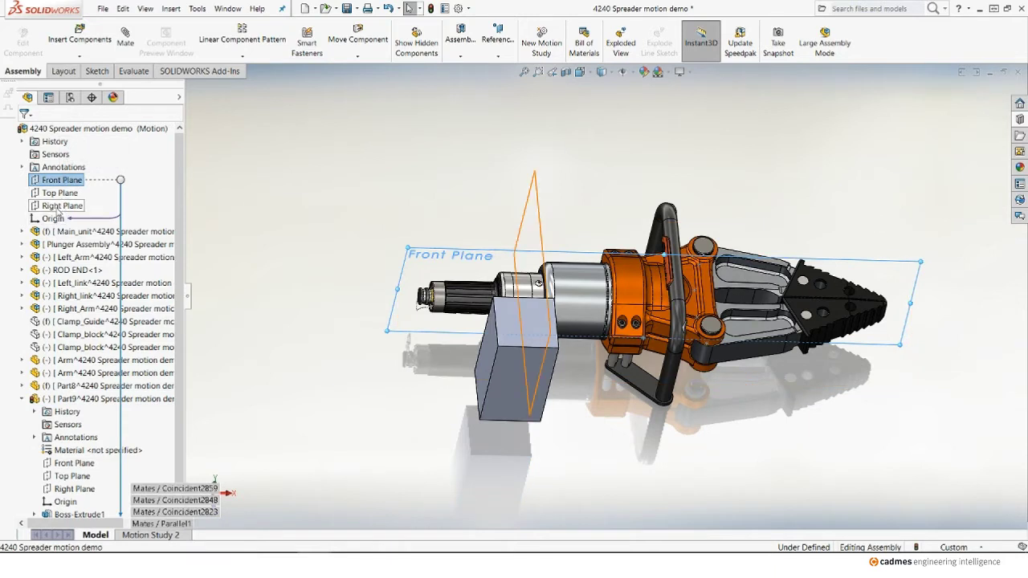
left_click(57, 207, "ctrl")
left_click(57, 207, "ctrl")
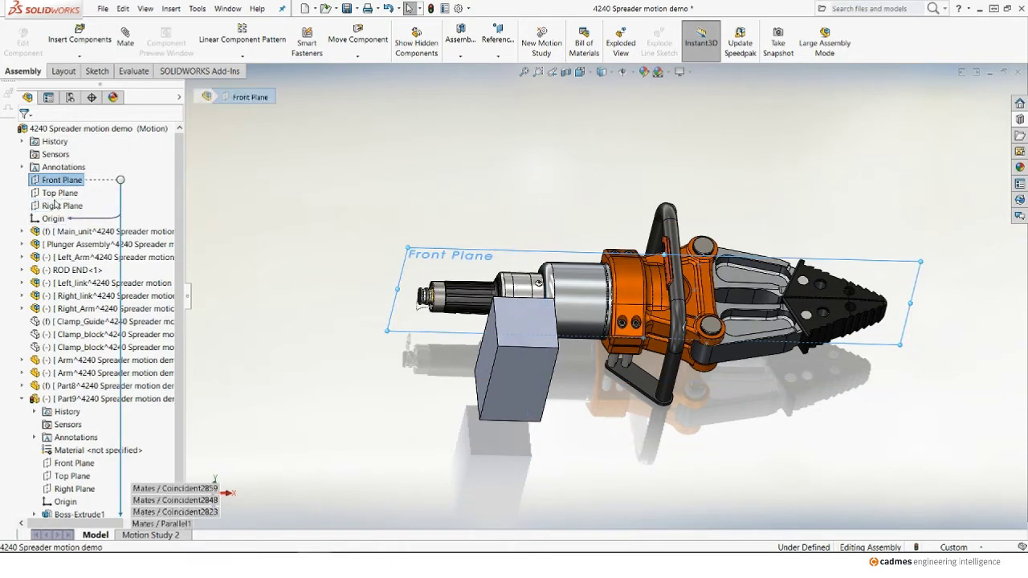
left_click(55, 194, "ctrl")
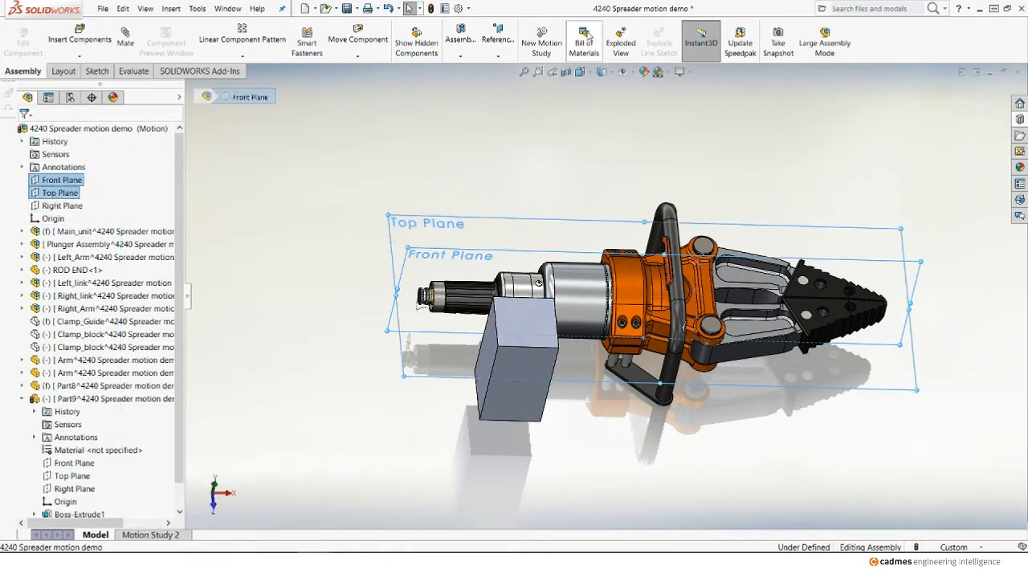
left_click(497, 42)
left_click(504, 84)
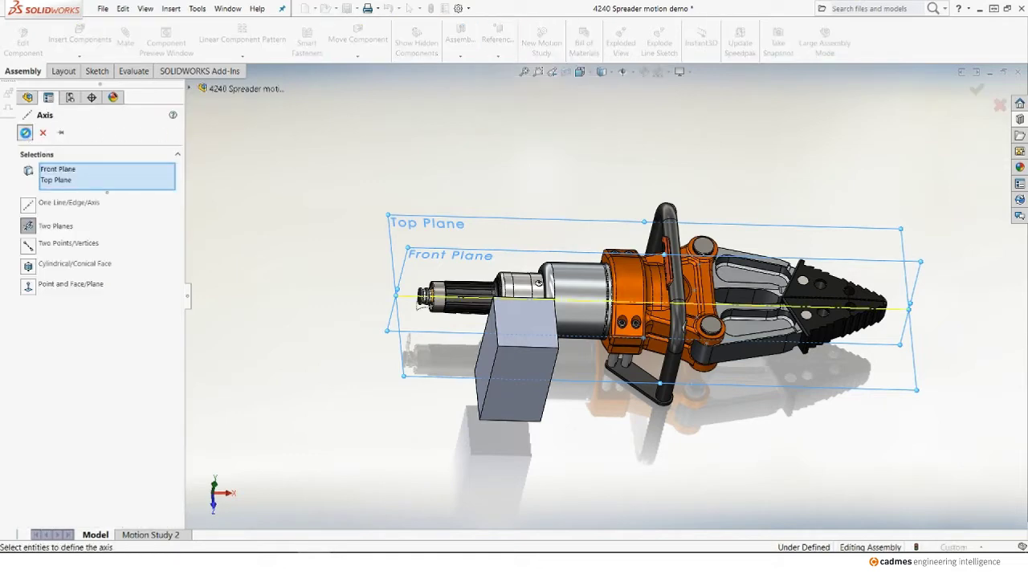
key("Return")
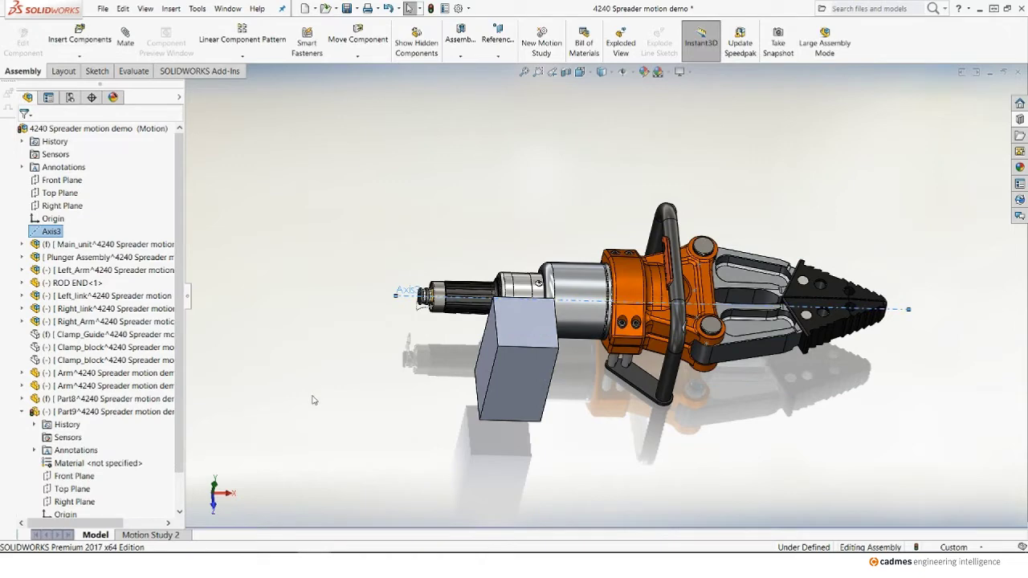
left_click(313, 400)
- Mate the block's vertical edge coincident to Axis3
middle_click_drag(320, 386, 412, 419)
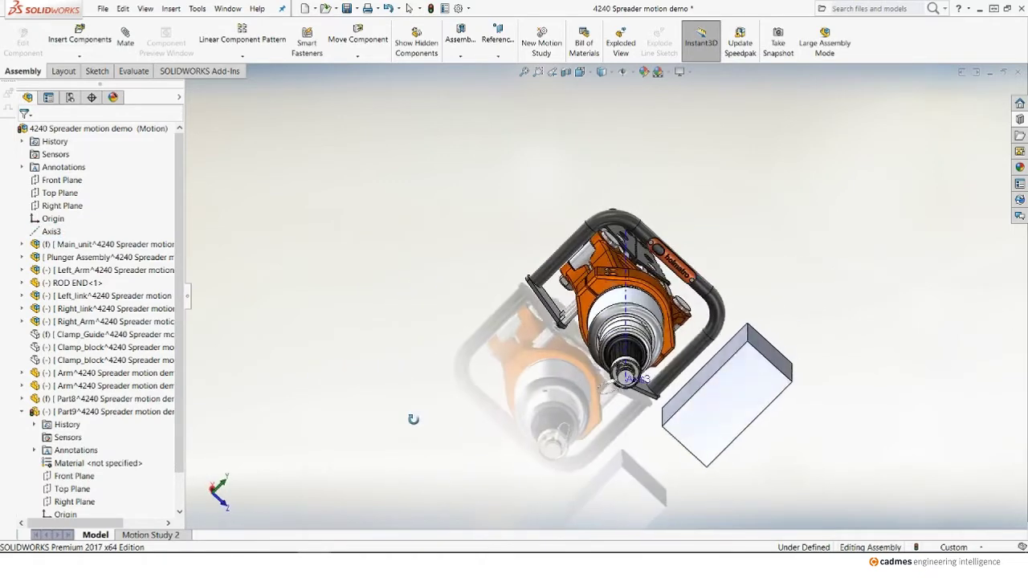
scroll(673, 459, "down", 2)
scroll(673, 458, "down", 3)
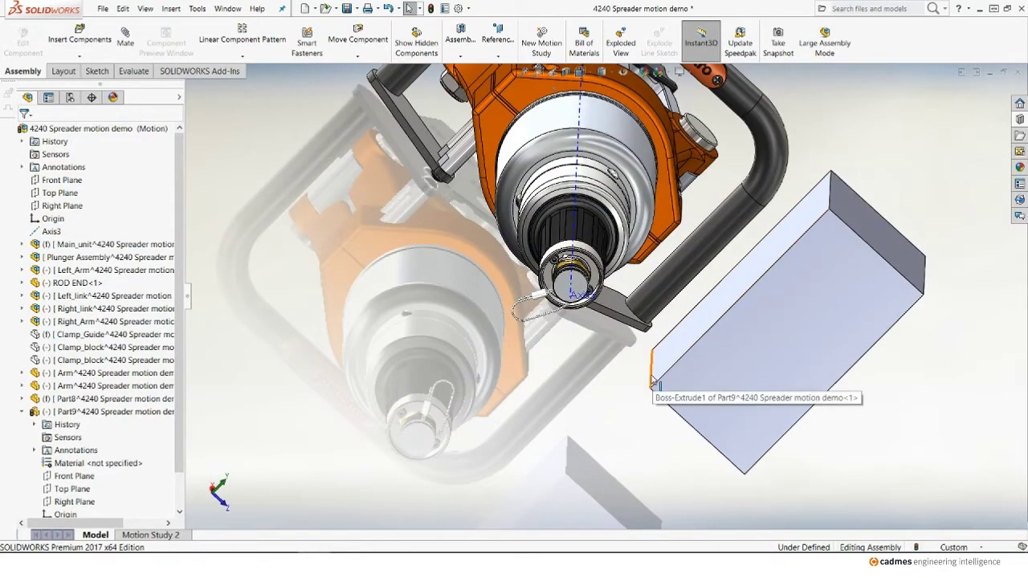
left_click(651, 359)
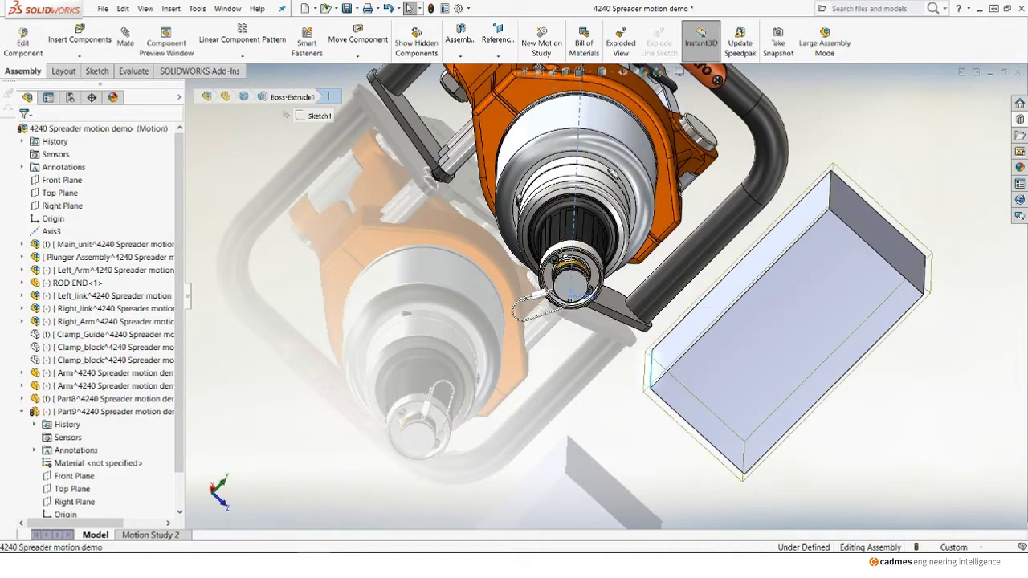
left_click(574, 294, "ctrl")
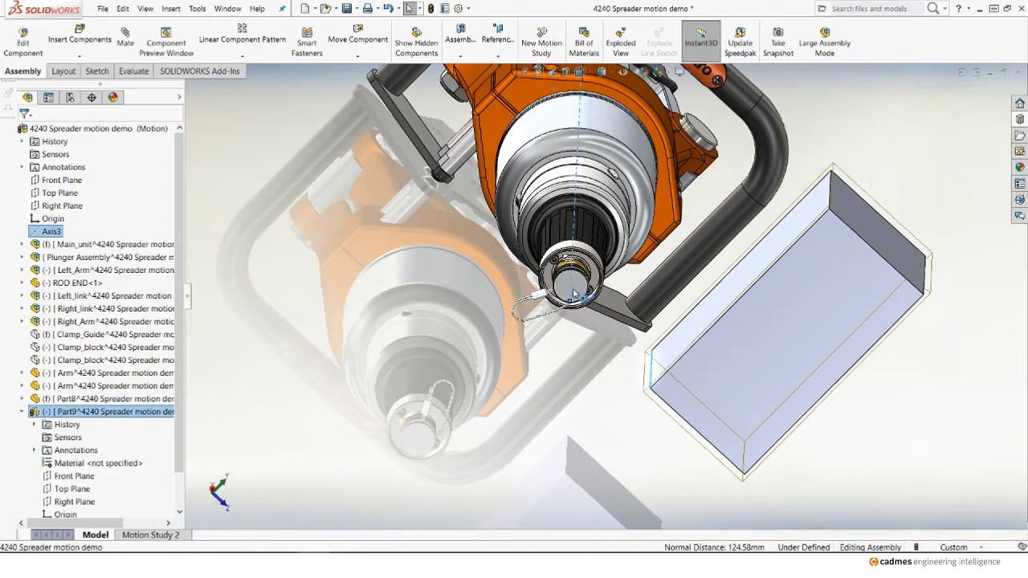
left_click(608, 286)
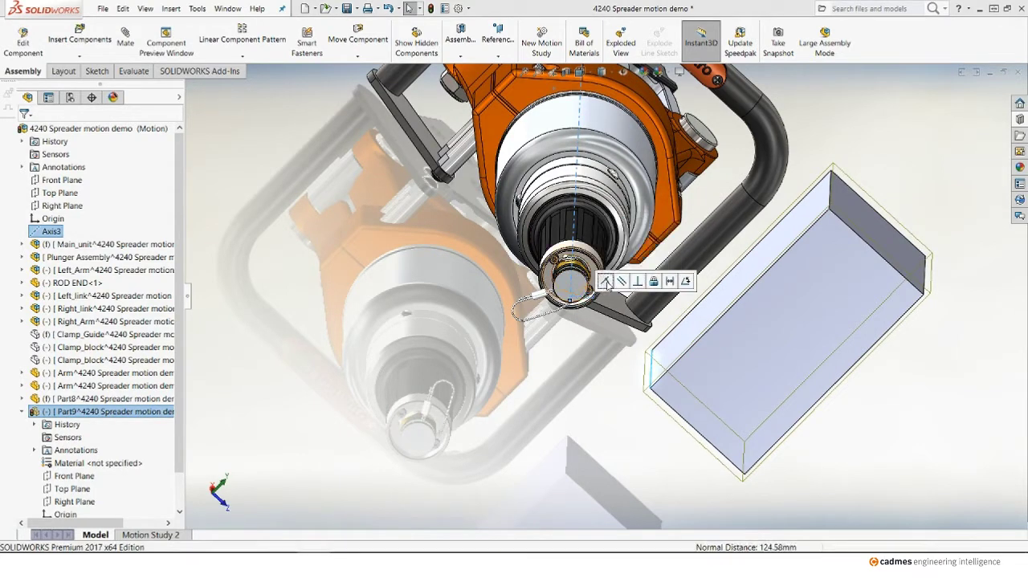
- Slide the block along Axis3 toward the jaws in a side view
key("f")
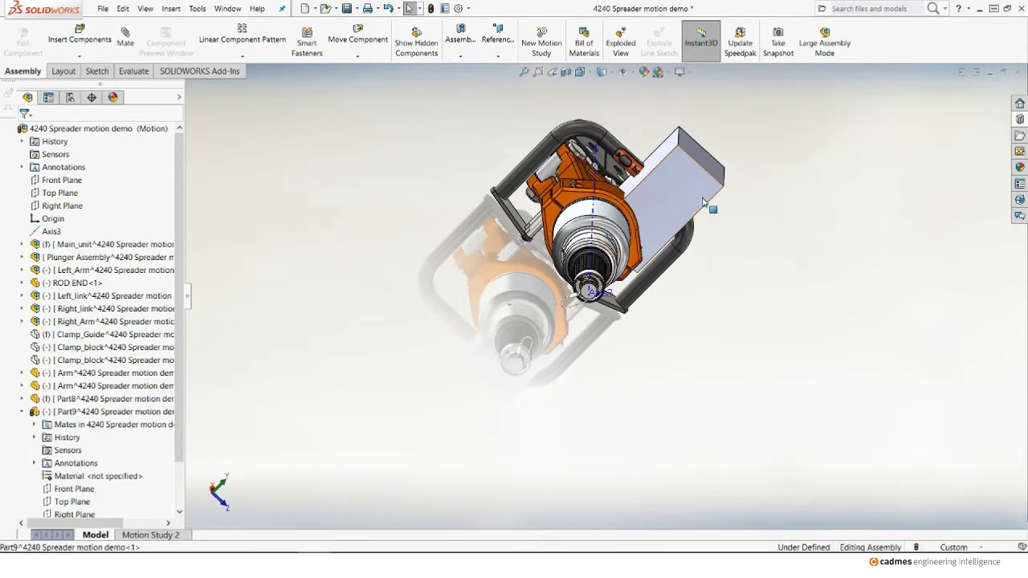
left_click_drag(711, 211, 759, 273)
key("Down")
key("Left")
key("Left")
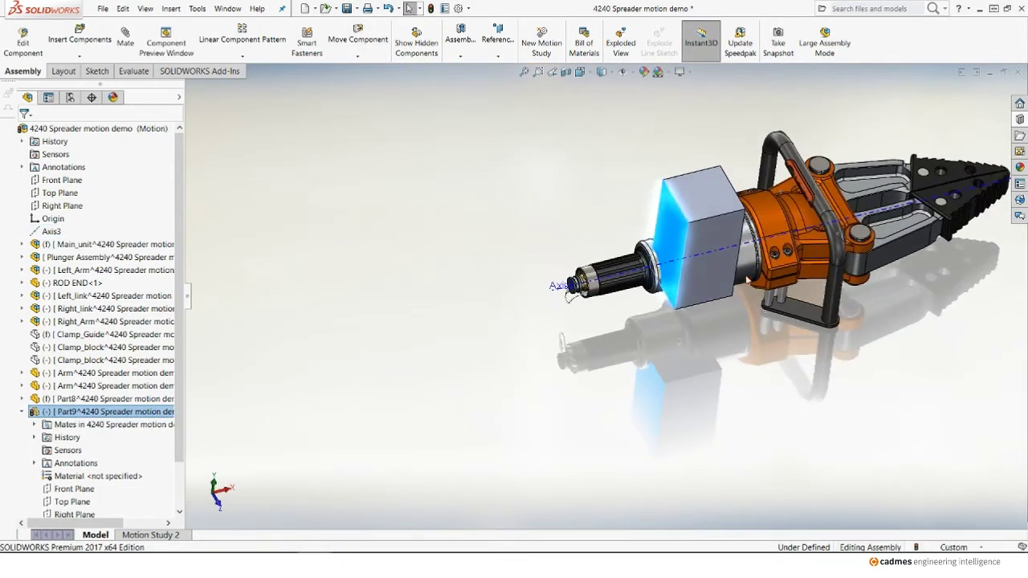
mouse_move(526, 299)
left_mouse_down()
mouse_move(921, 283)
mouse_move(311, 271)
left_mouse_up()
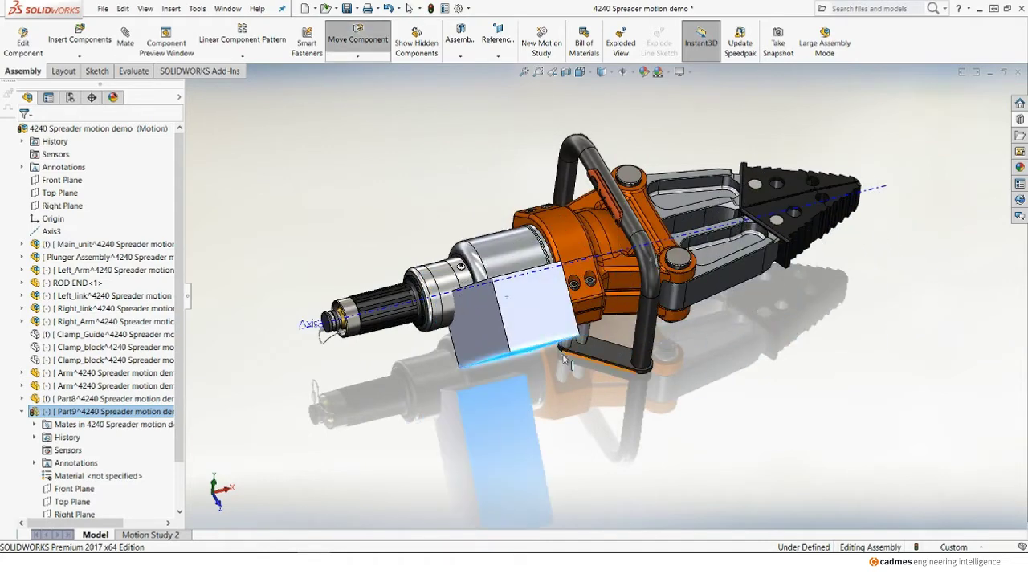
left_click(311, 271)
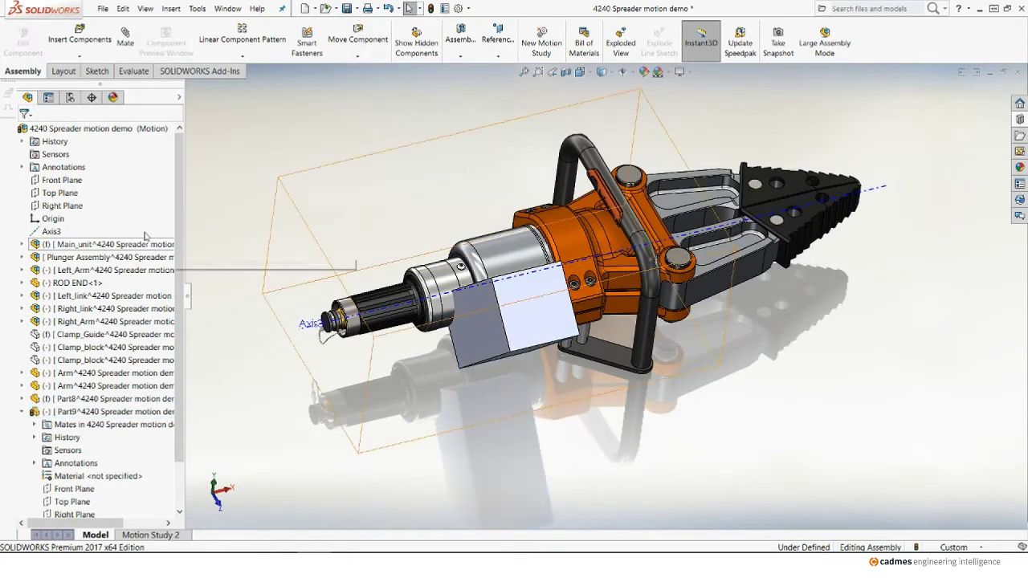
- Add LimitAngle2 between the Front Plane and block face, 90° max and 0° min
left_click(64, 183)
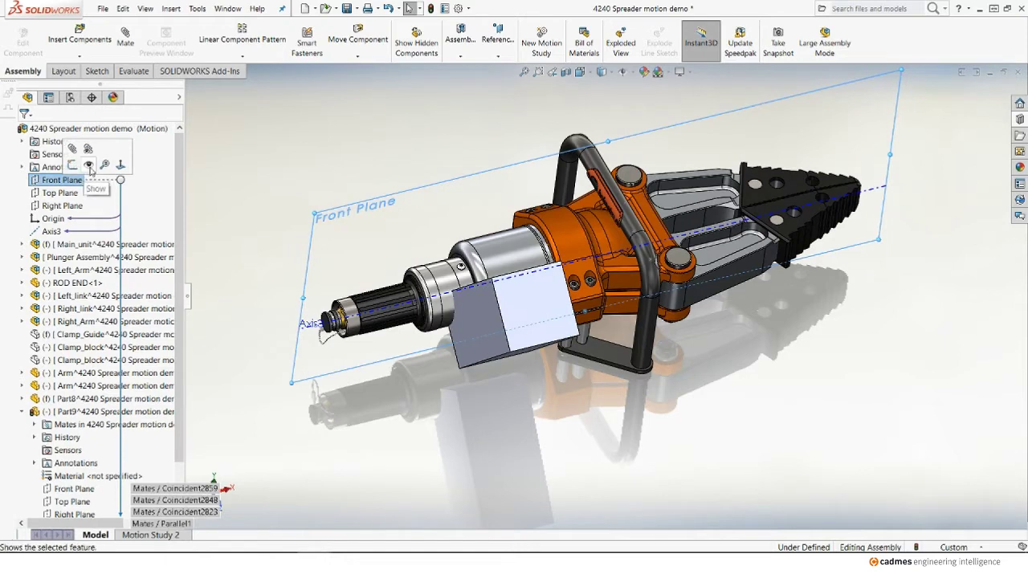
left_click(90, 166)
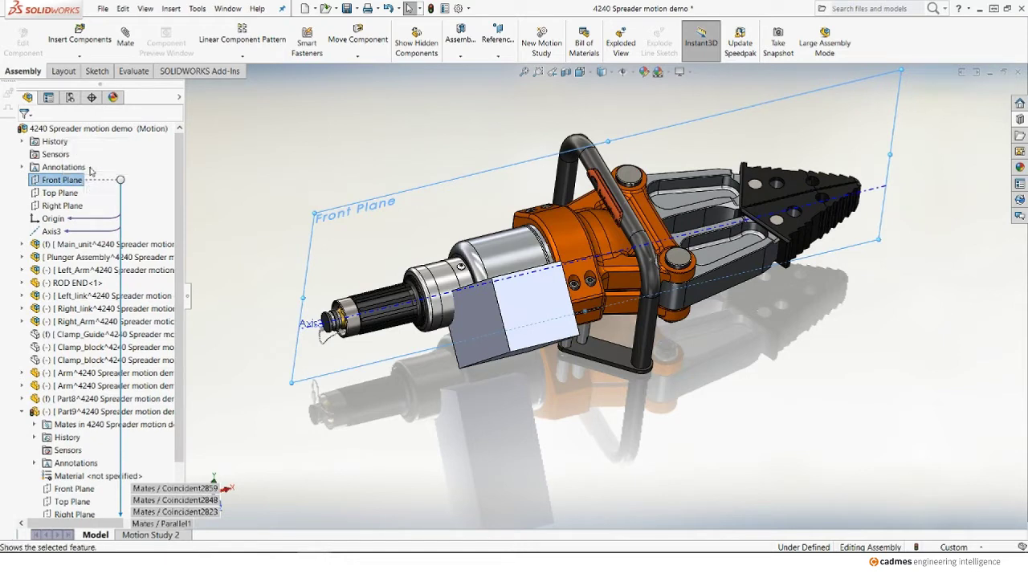
left_click(131, 51)
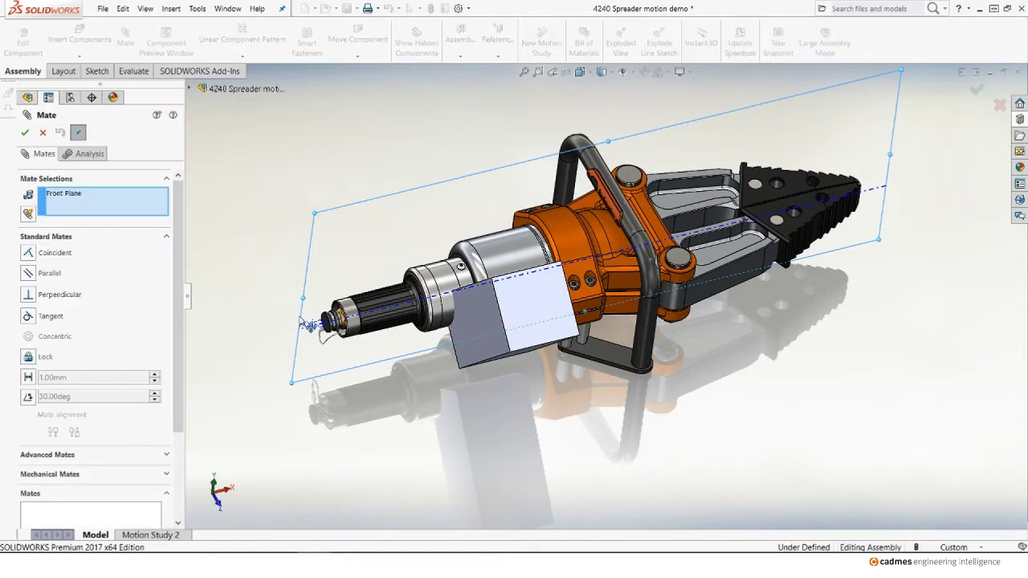
mouse_move(310, 325)
middle_mouse_down()
mouse_move(332, 314)
mouse_move(555, 358)
middle_mouse_up()
left_click(575, 324)
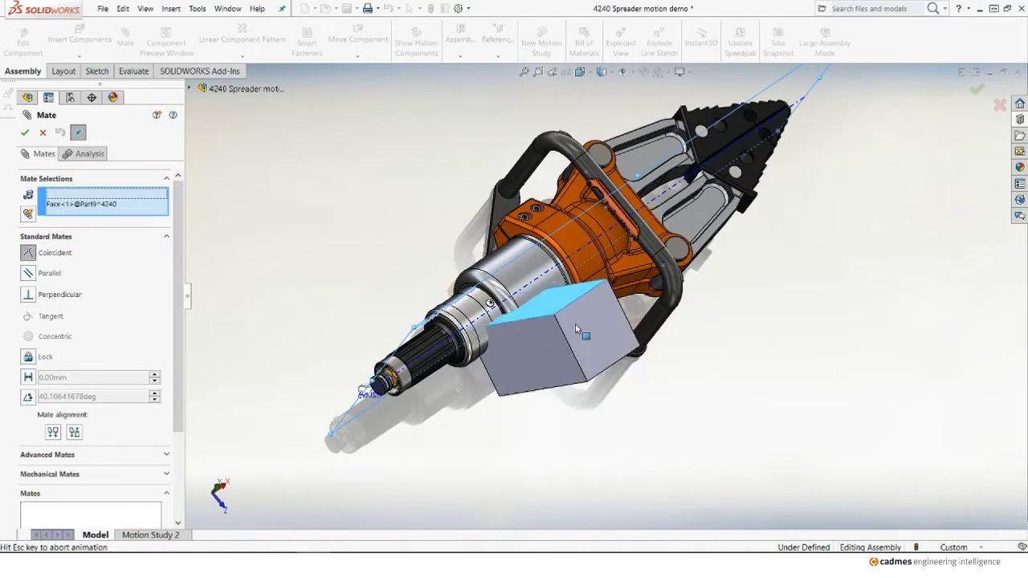
mouse_move(178, 265)
left_mouse_down()
mouse_move(180, 302)
mouse_move(142, 352)
left_mouse_up()
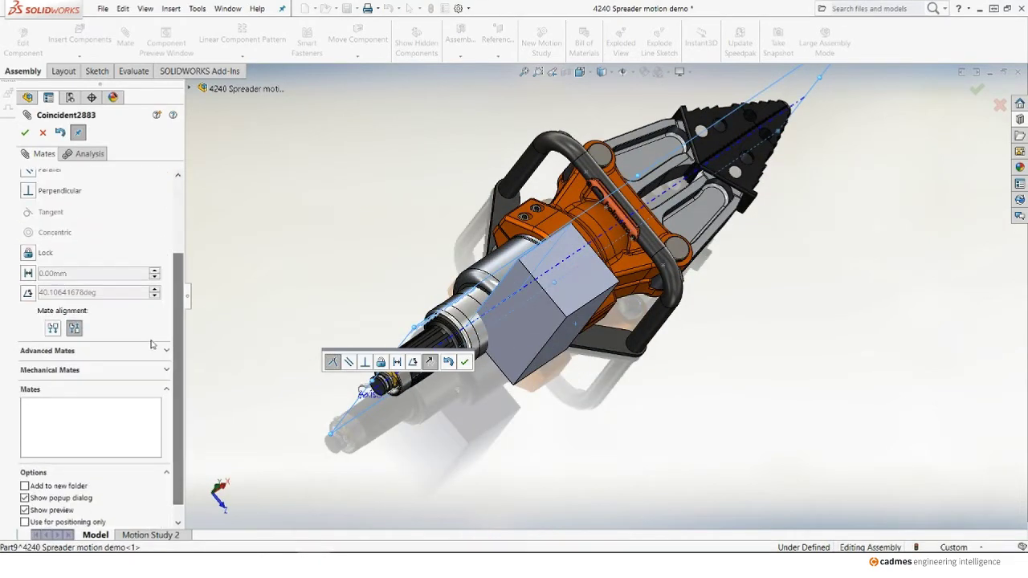
left_click(30, 293)
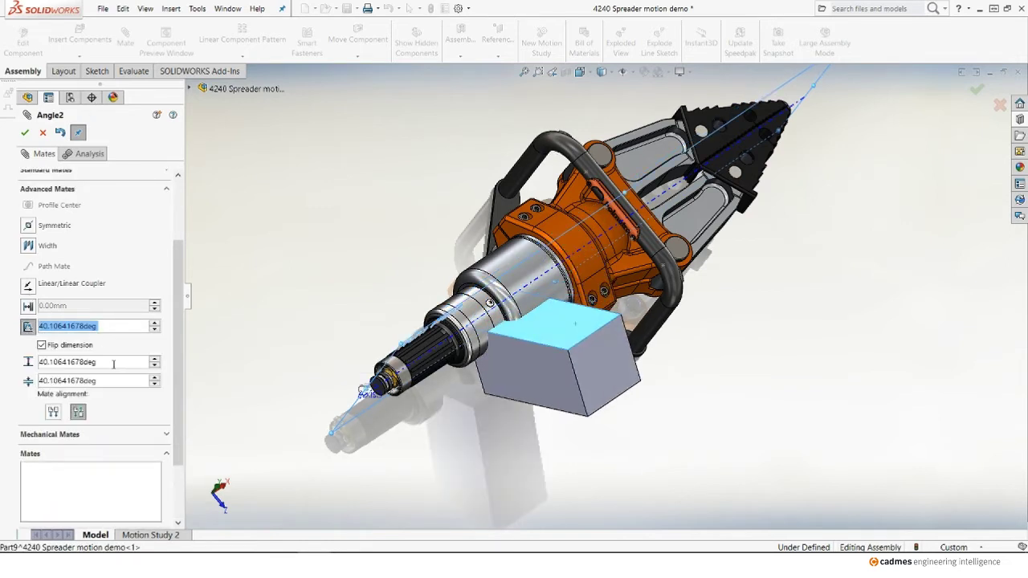
left_click(113, 364)
type("90")
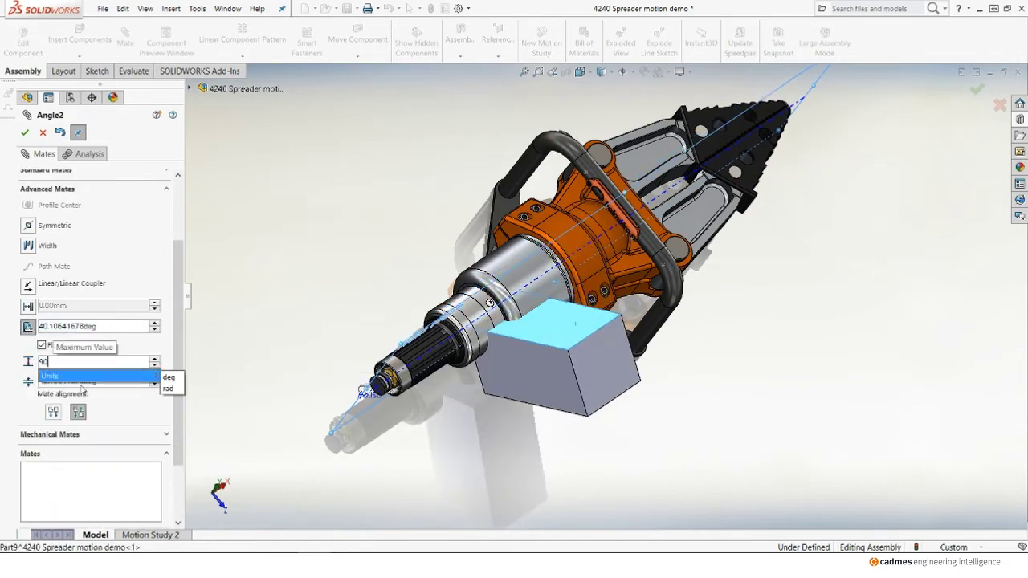
key("Tab")
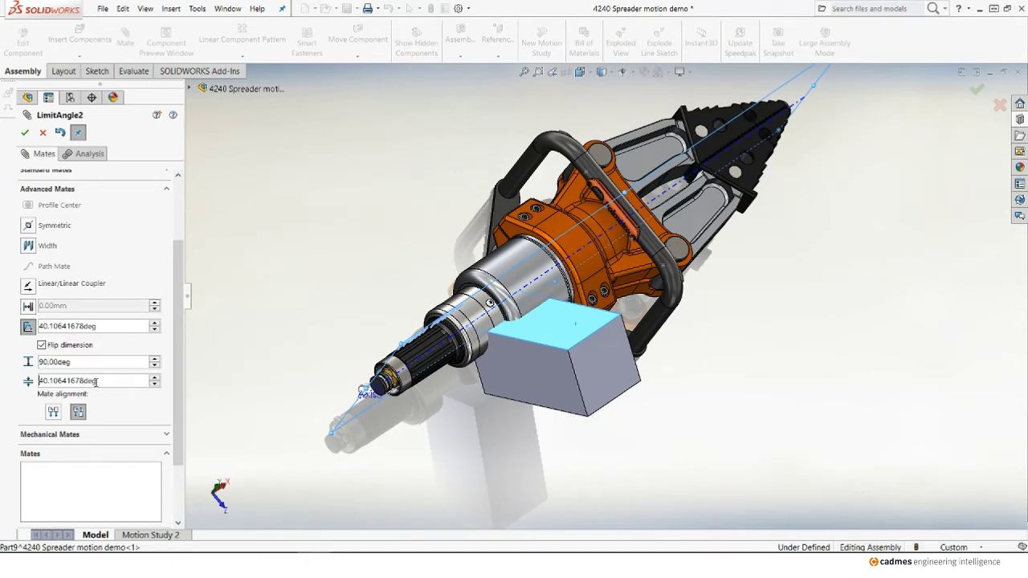
type("0")
key("Tab")
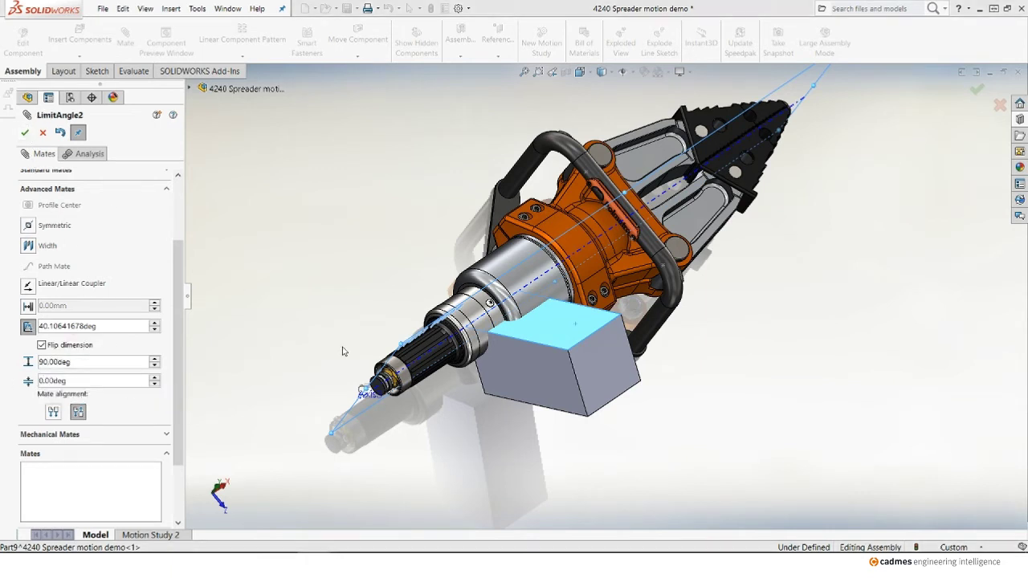
left_click(22, 132)
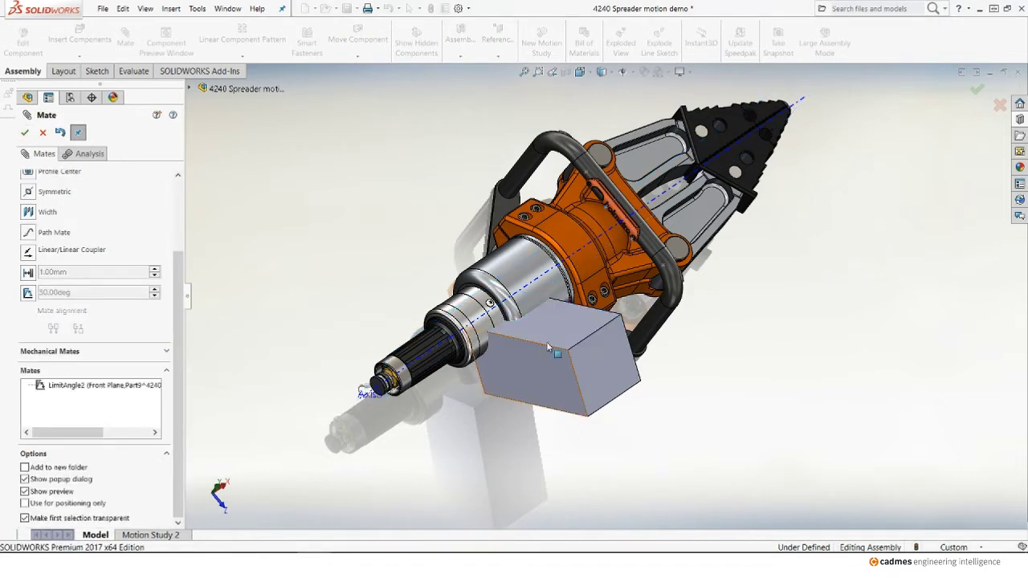
- Drag the block to test its angle limit and close the mate tool
mouse_move(546, 342)
left_mouse_down()
mouse_move(495, 277)
mouse_move(555, 239)
mouse_move(372, 289)
left_mouse_up()
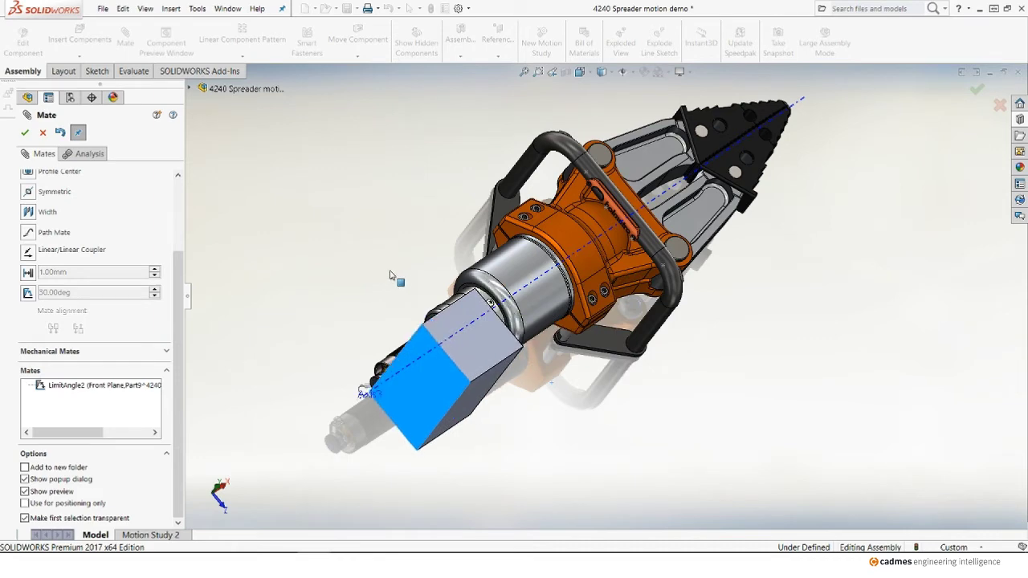
left_click(43, 133)
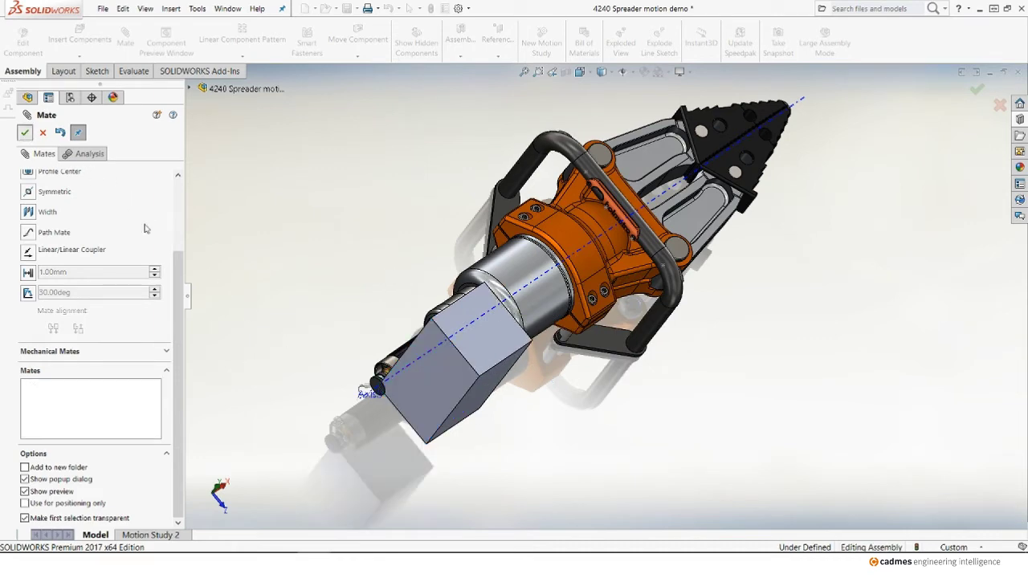
mouse_move(402, 321)
middle_mouse_down()
mouse_move(439, 338)
mouse_move(560, 351)
middle_mouse_up()
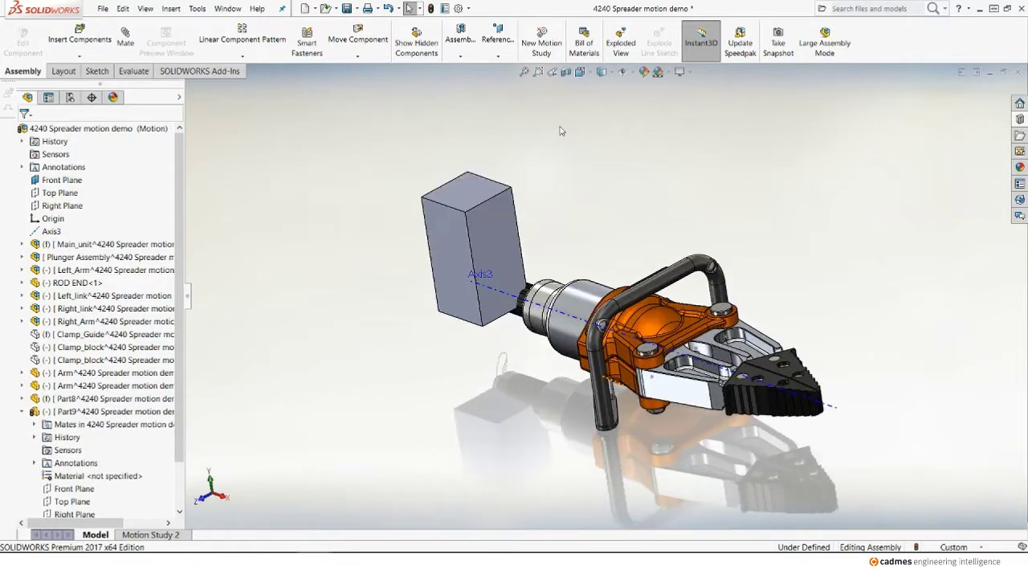
- Cut 200 mm blind from the converted block-face outline, scoped to all components
left_click(456, 54)
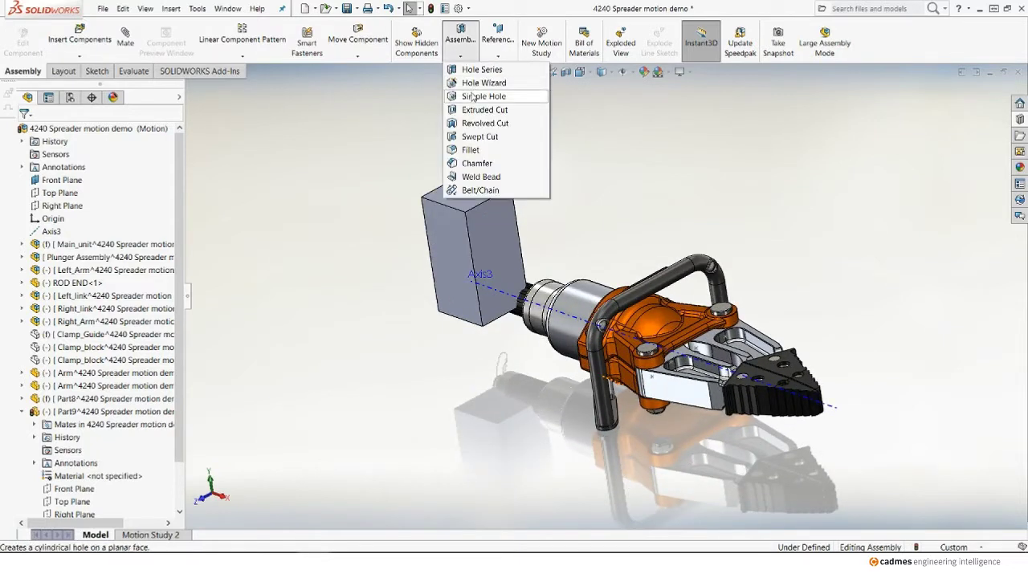
left_click(471, 109)
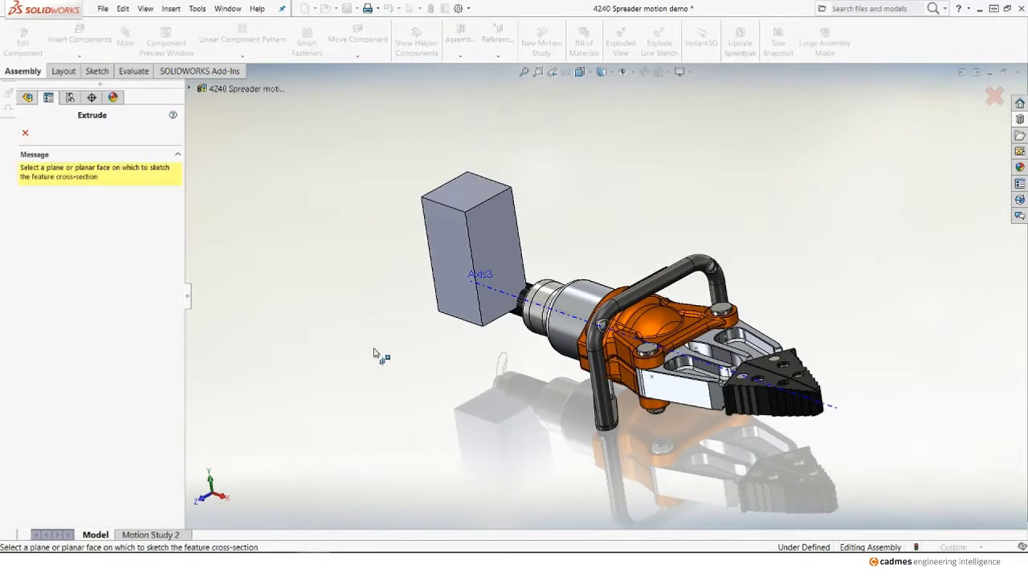
mouse_move(374, 353)
middle_mouse_down()
mouse_move(378, 172)
mouse_move(431, 314)
middle_mouse_up()
left_click(465, 440)
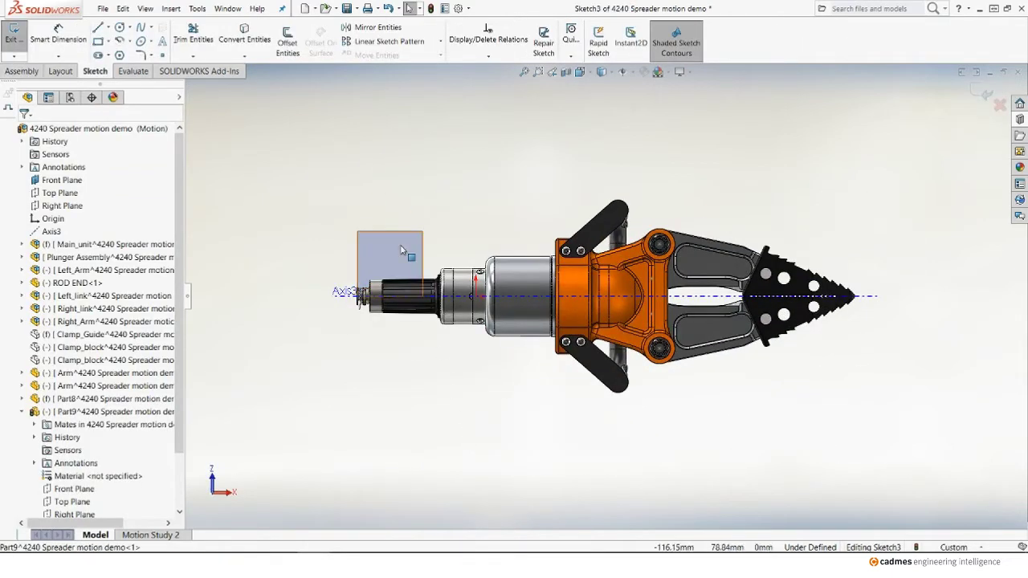
left_click(401, 251)
left_click(244, 32)
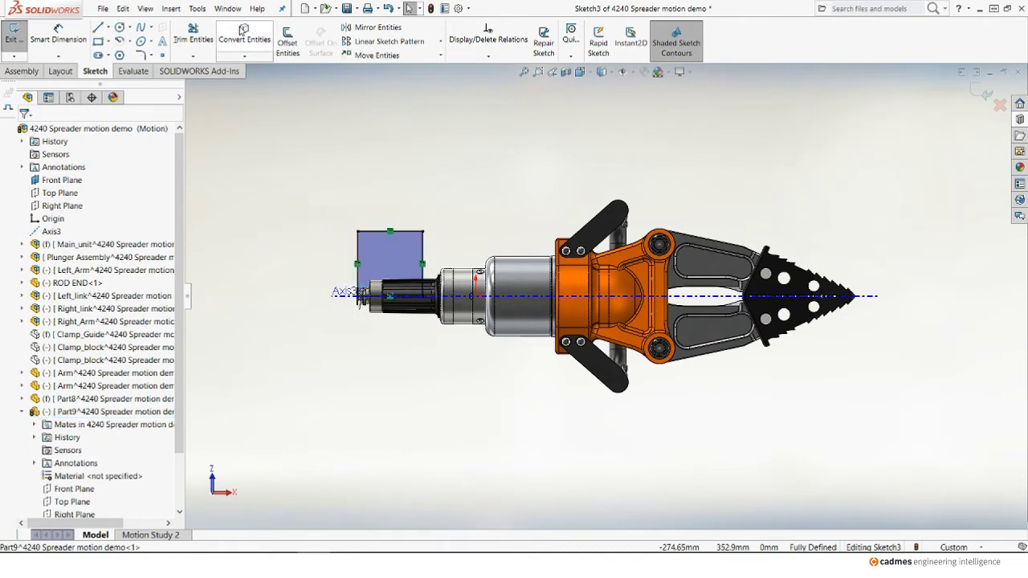
left_click(30, 72)
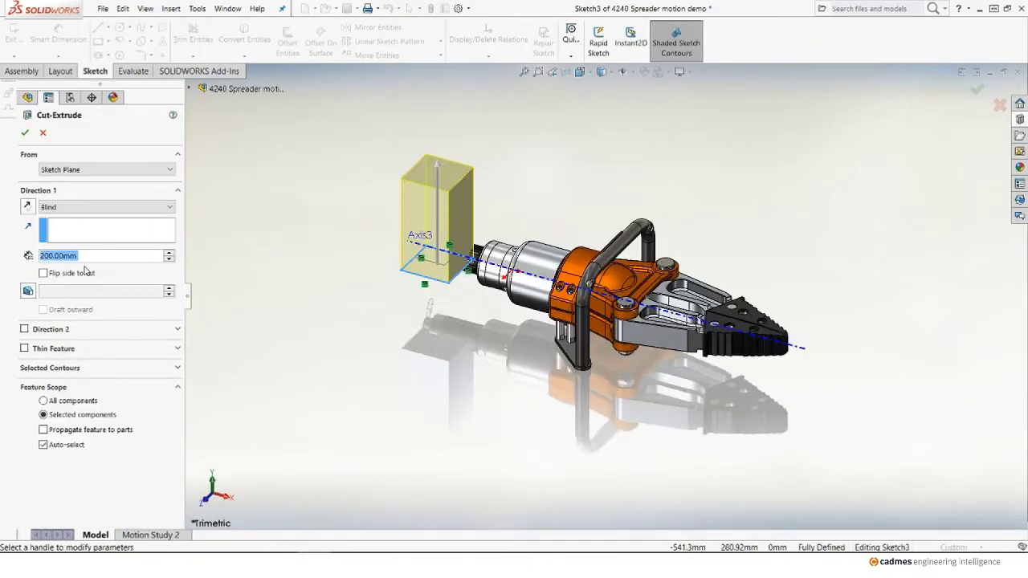
left_click(44, 401)
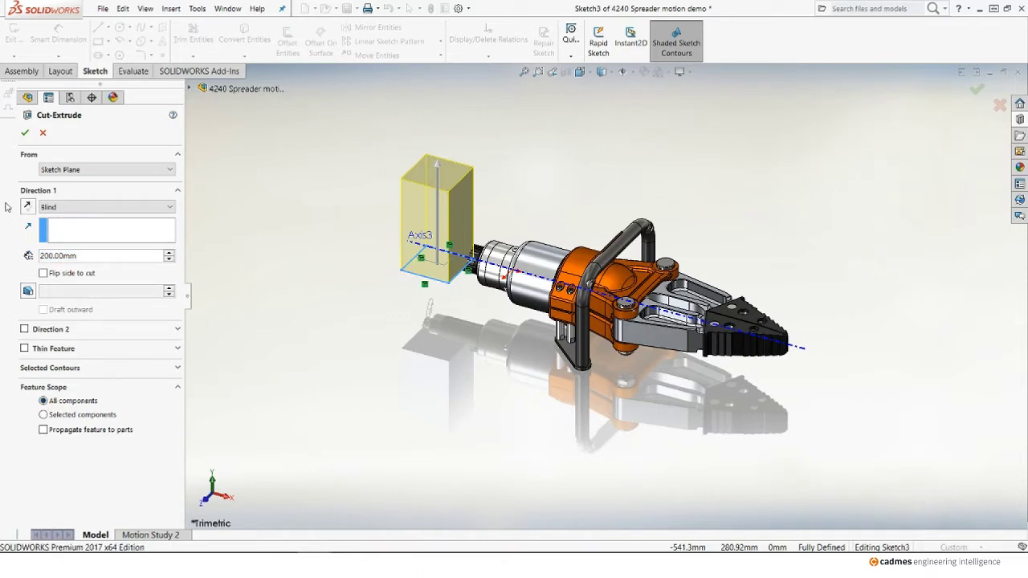
left_click(25, 133)
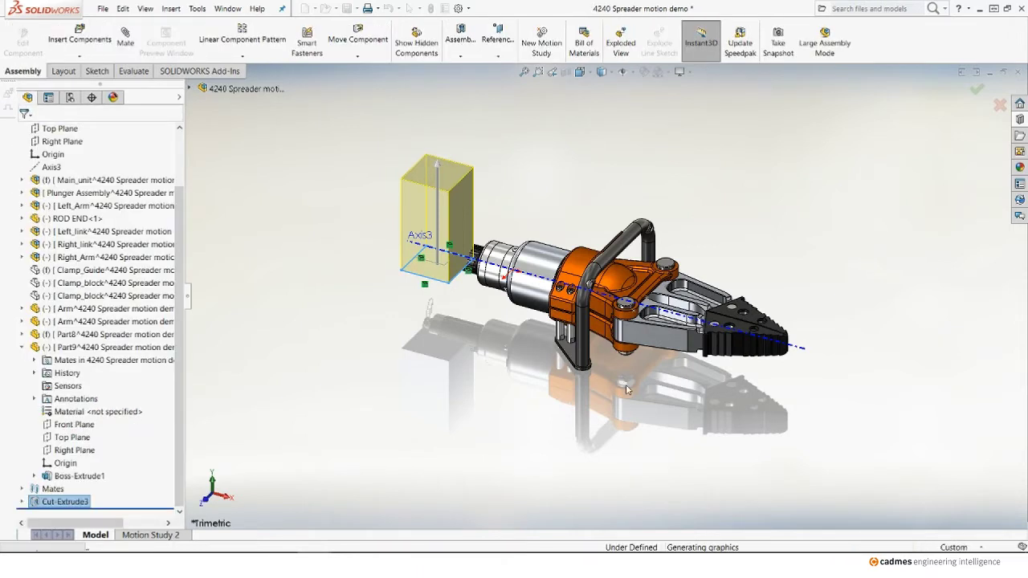
- Give the Cut-Extrude3 faces a blue appearance
scroll(374, 197, "down", 3)
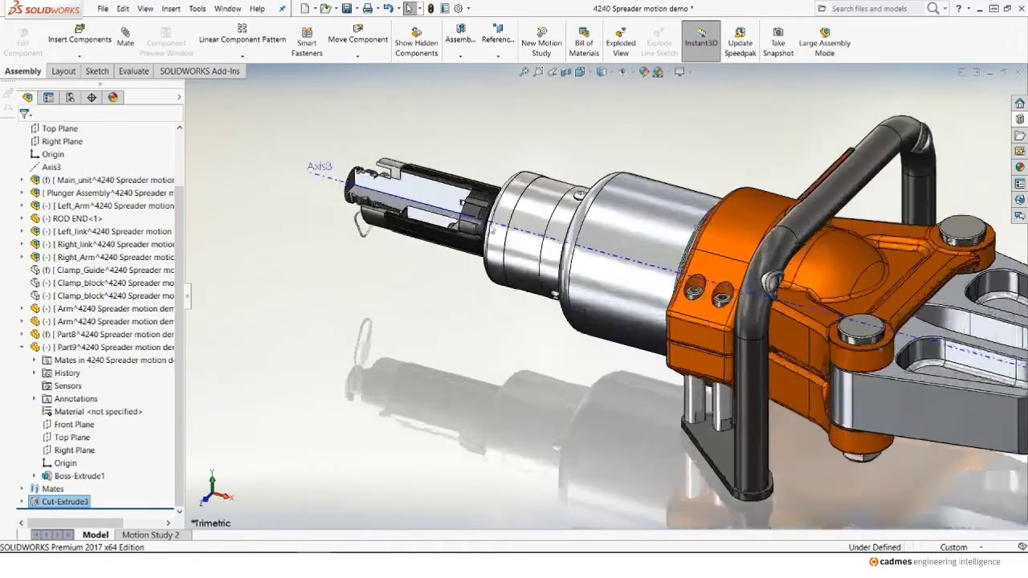
scroll(374, 199, "down", 2)
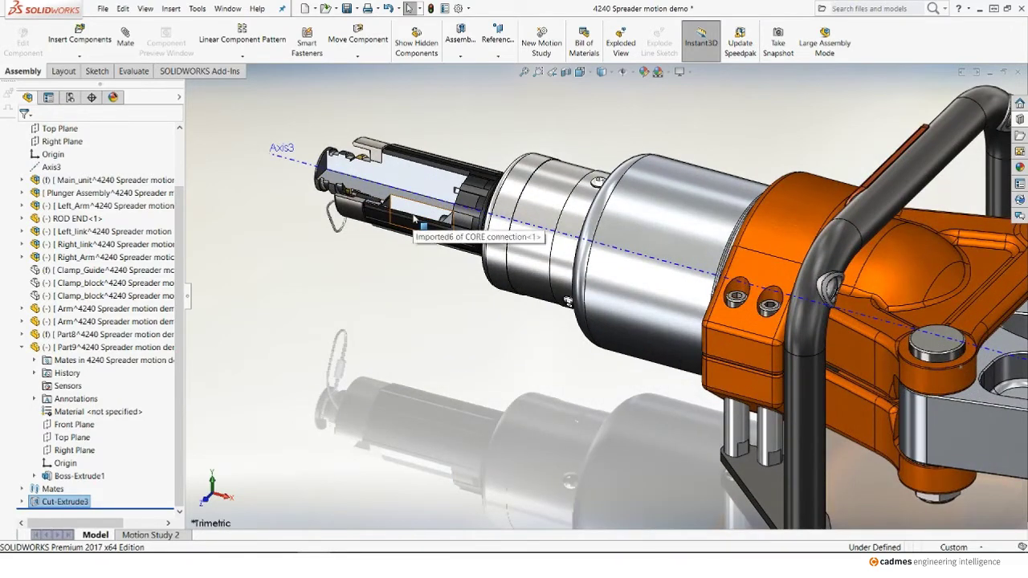
right_click(51, 503)
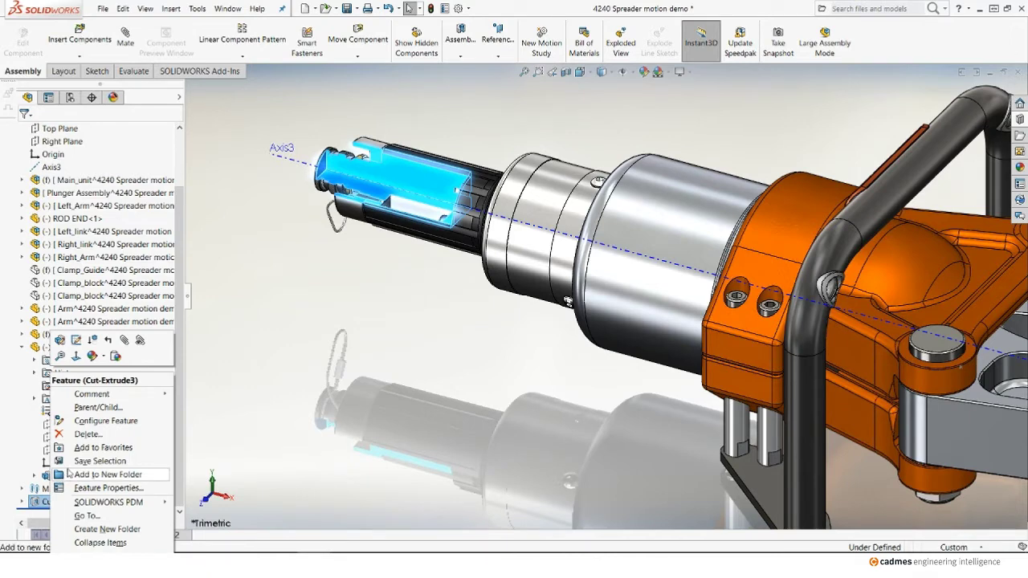
left_click(103, 359)
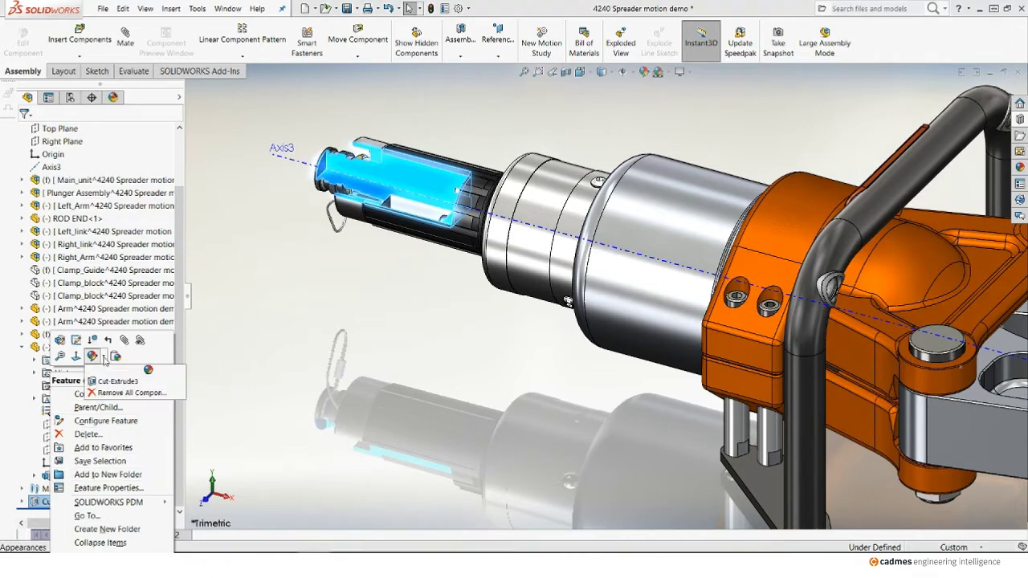
left_click(115, 388)
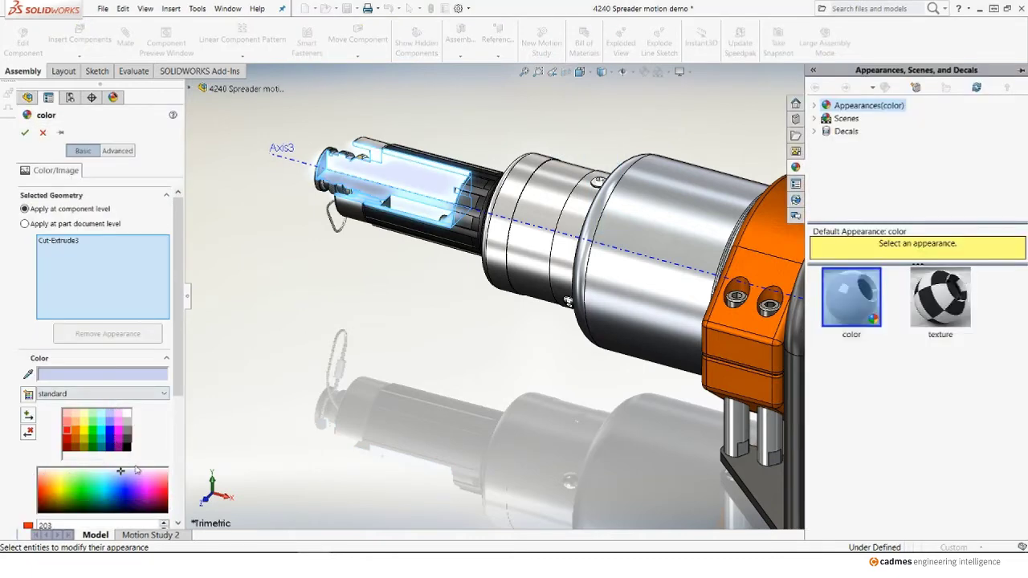
left_click(124, 489)
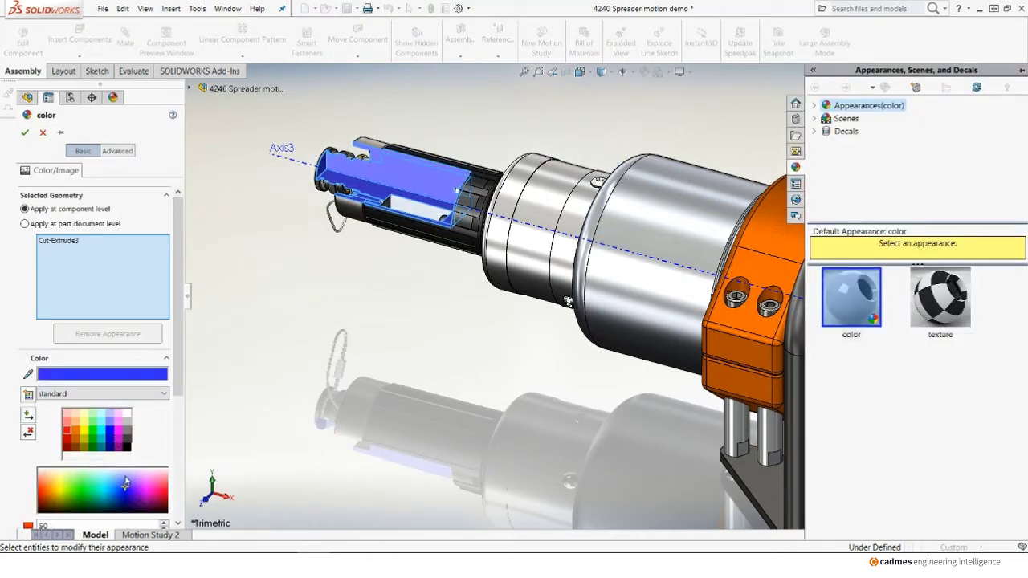
key("Return")
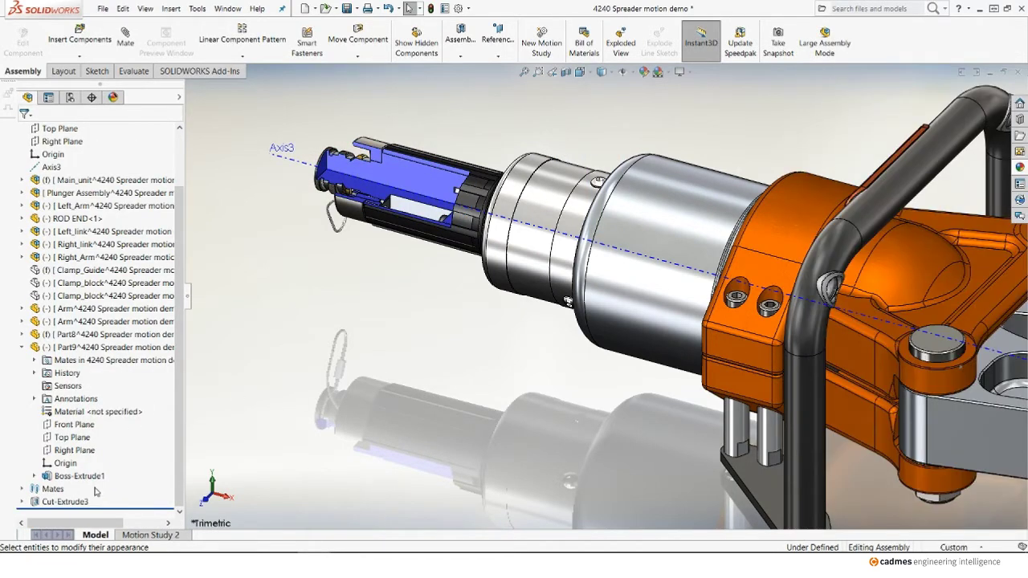
- Switch Cut-Extrude3 to selected components with Auto-select turned off
left_click(64, 501)
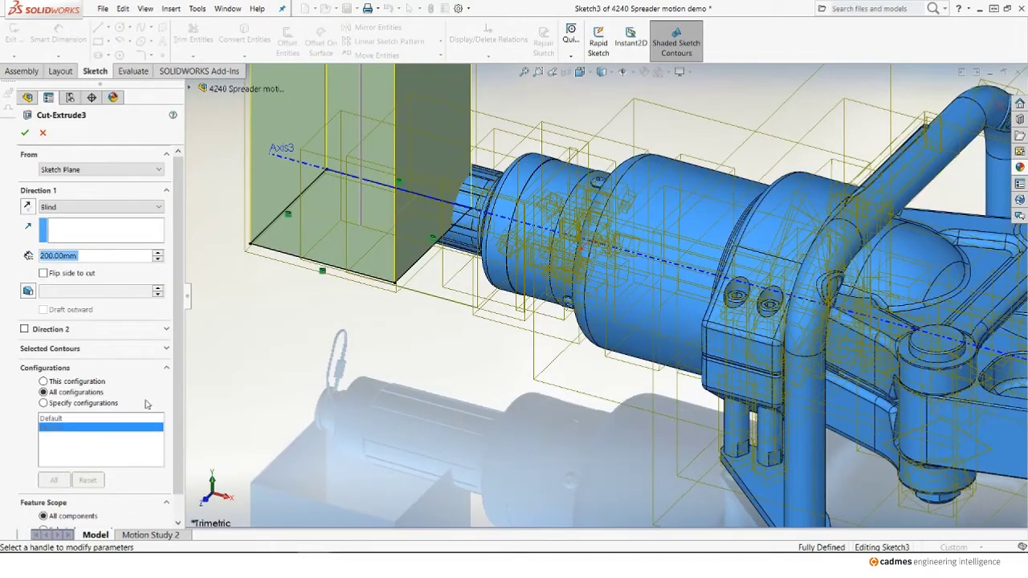
scroll(149, 405, "down", 2)
key("f")
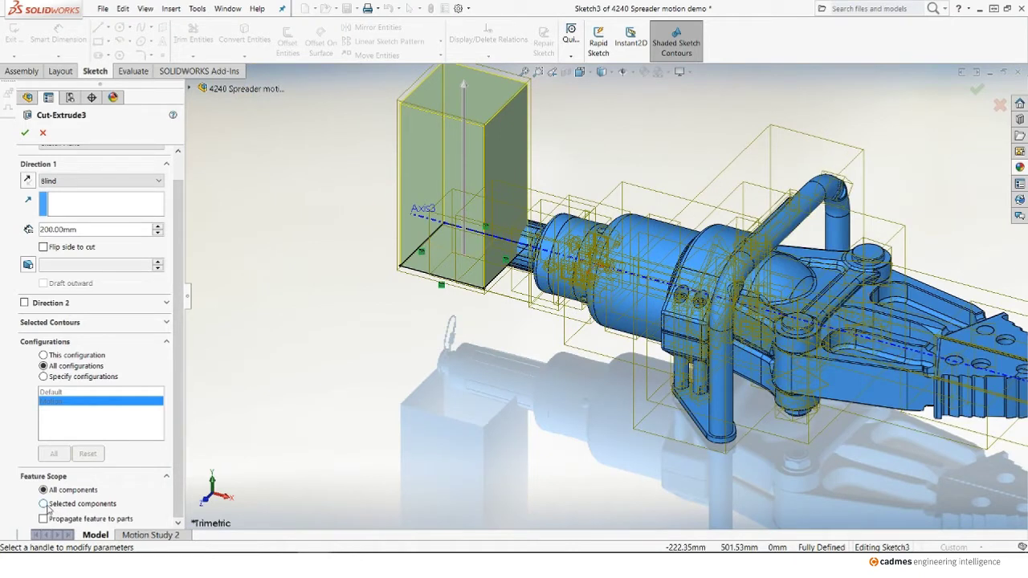
scroll(157, 486, "down", 1)
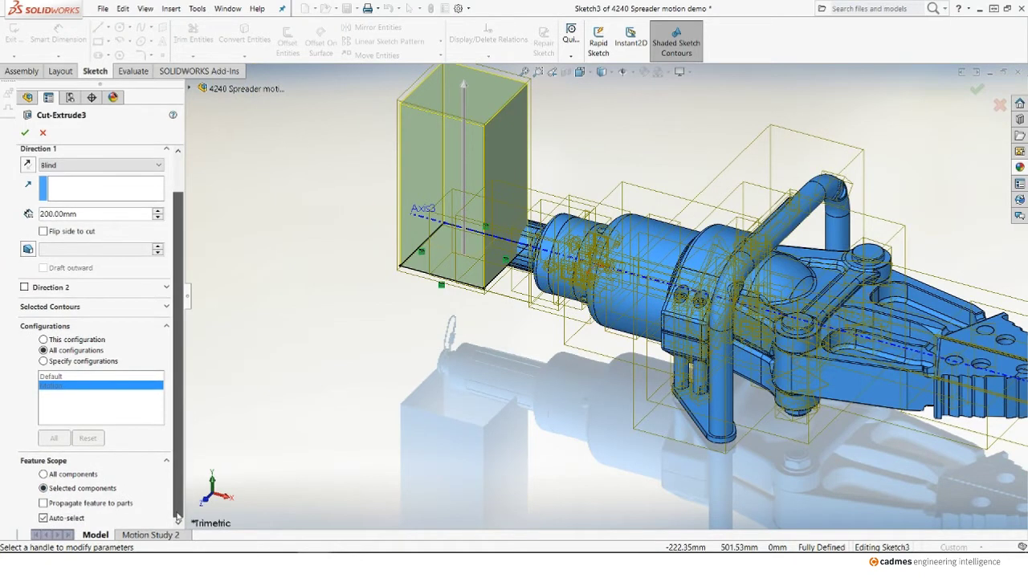
left_click(53, 519)
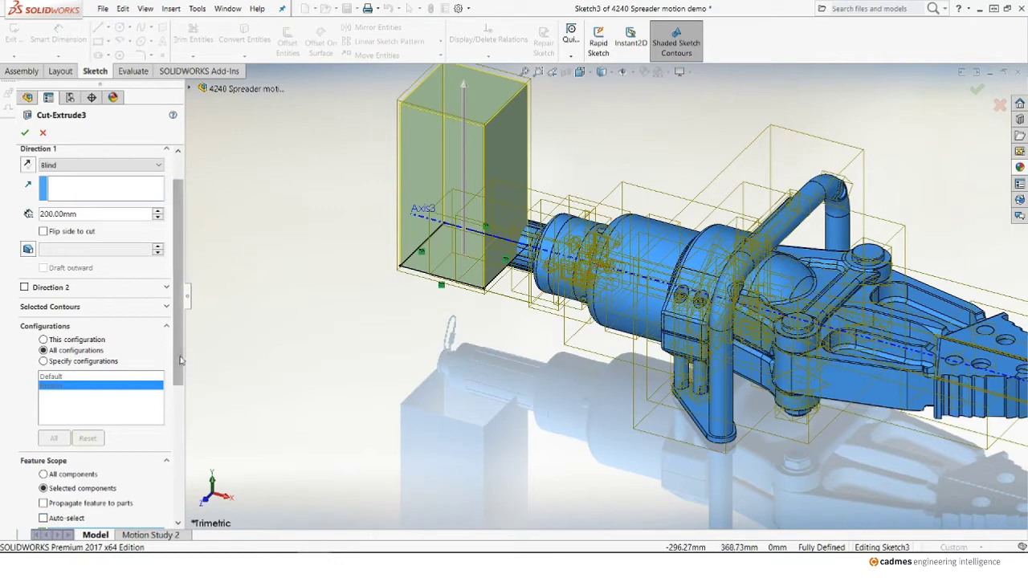
right_click(417, 139)
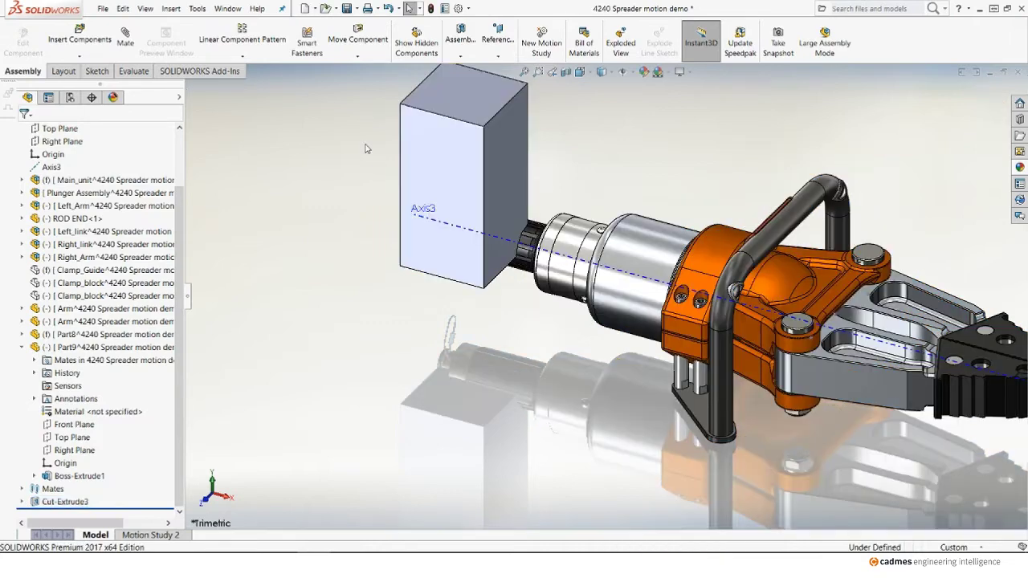
- Drag the block along Axis3 to sit just beyond the plunger tip
left_click(437, 192)
mouse_move(438, 191)
left_mouse_down()
mouse_move(515, 375)
mouse_move(435, 338)
left_mouse_up()
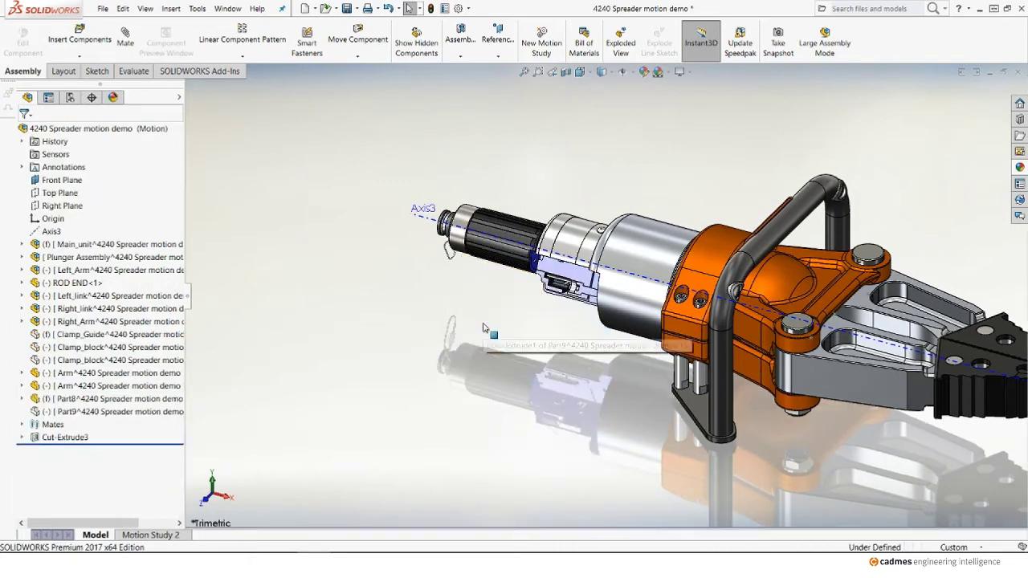
key("ctrl+z")
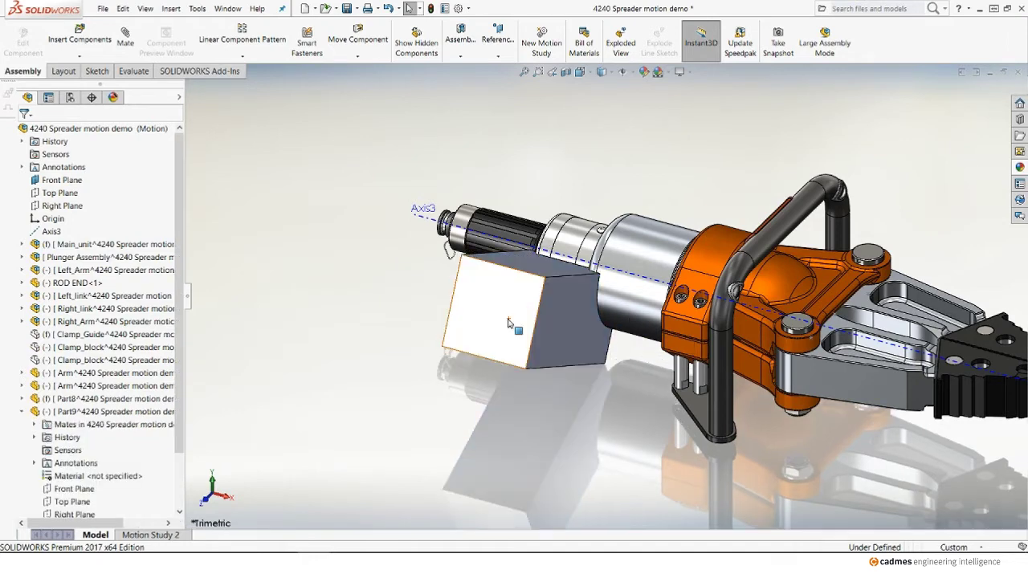
left_click(450, 322)
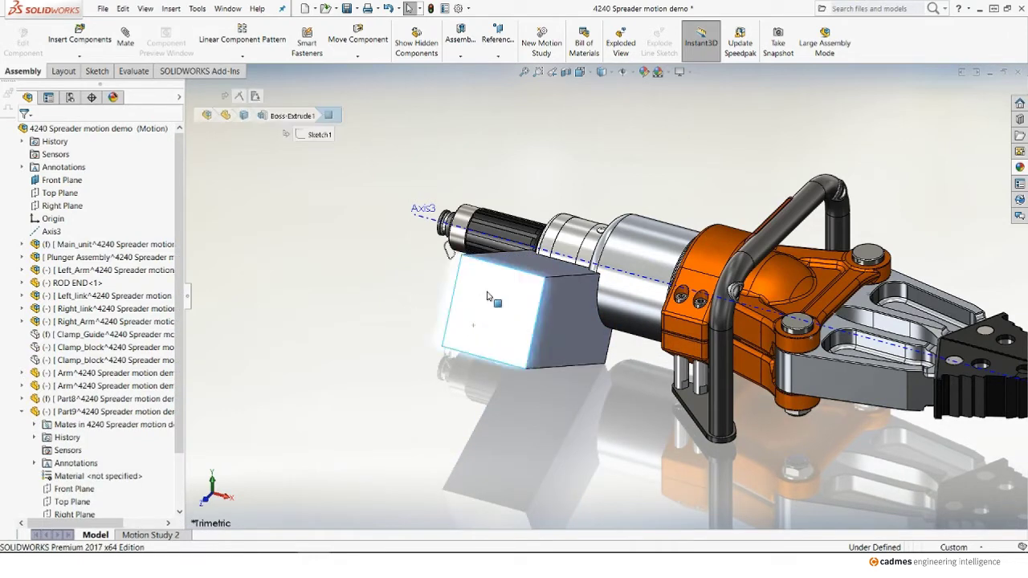
left_click_drag(450, 321, 326, 98)
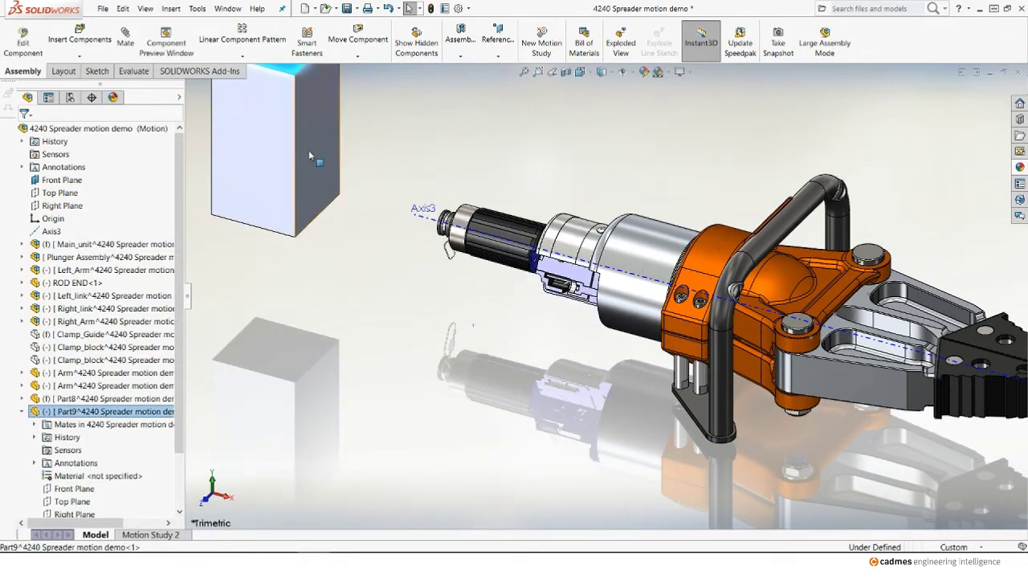
mouse_move(308, 150)
left_mouse_down()
mouse_move(402, 172)
mouse_move(429, 193)
mouse_move(466, 156)
left_mouse_up()
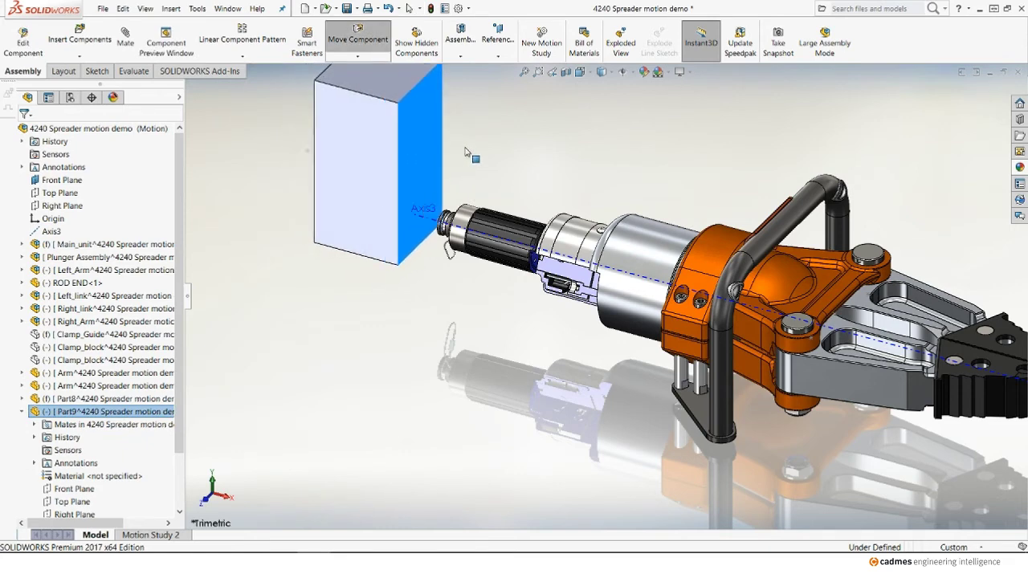
key("Escape")
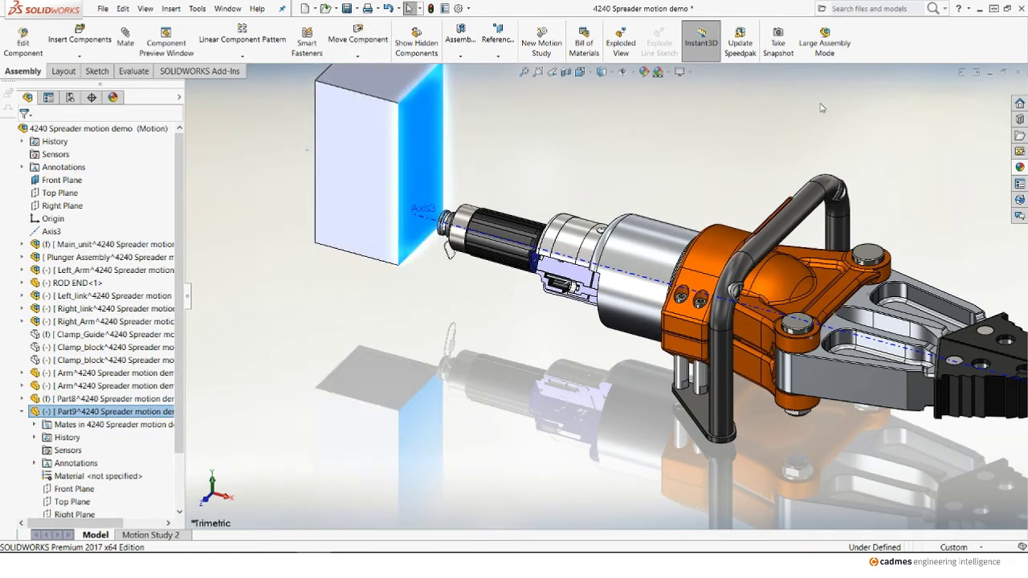
- Create Motion Study 1 and disable view key creation
left_click(545, 46)
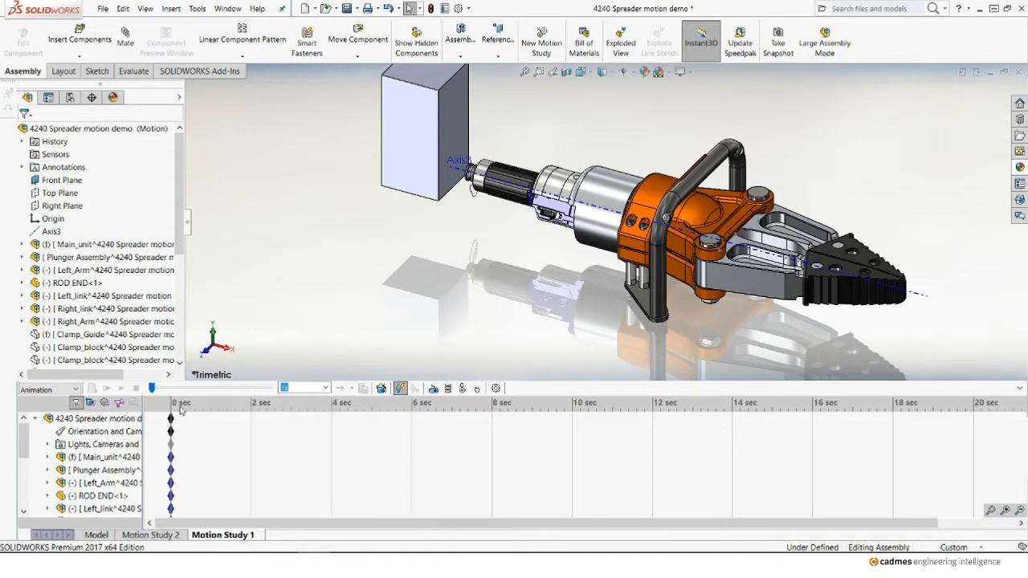
right_click(124, 438)
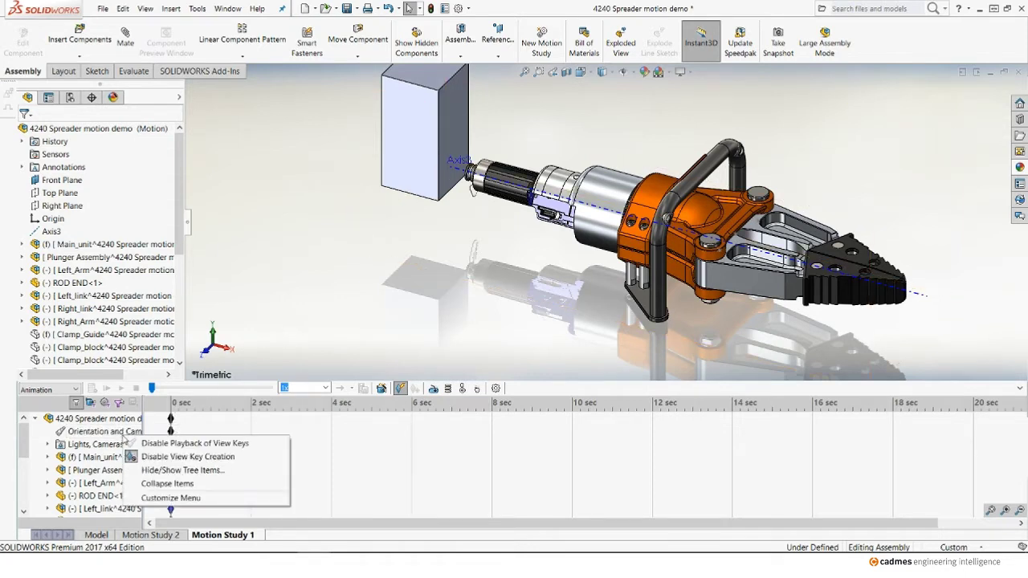
left_click(146, 457)
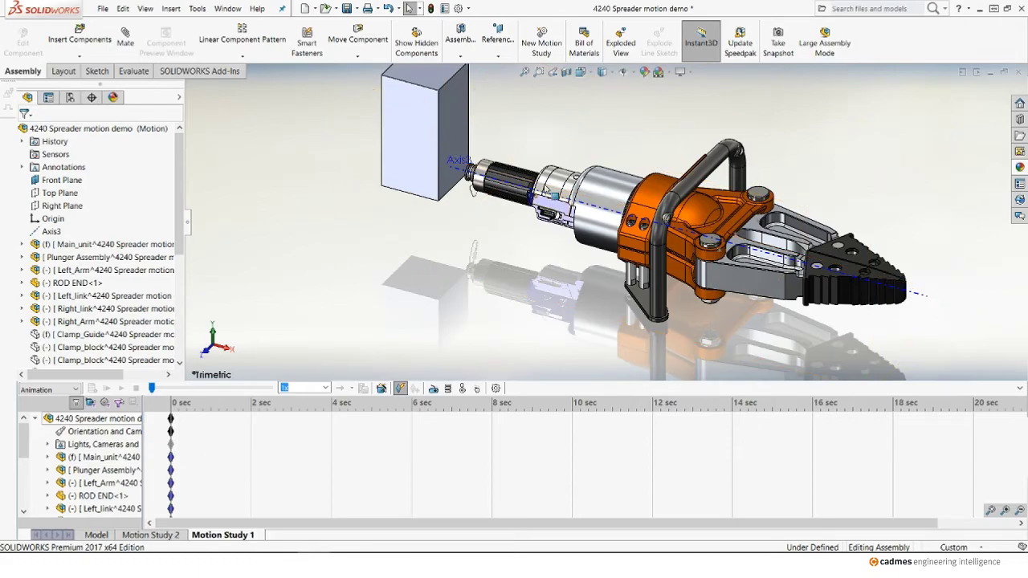
- Slide the block along Axis3 onto the plunger and back to its end, then hide Axis3
scroll(508, 193, "down", 1)
scroll(507, 197, "down", 2)
scroll(506, 207, "down", 2)
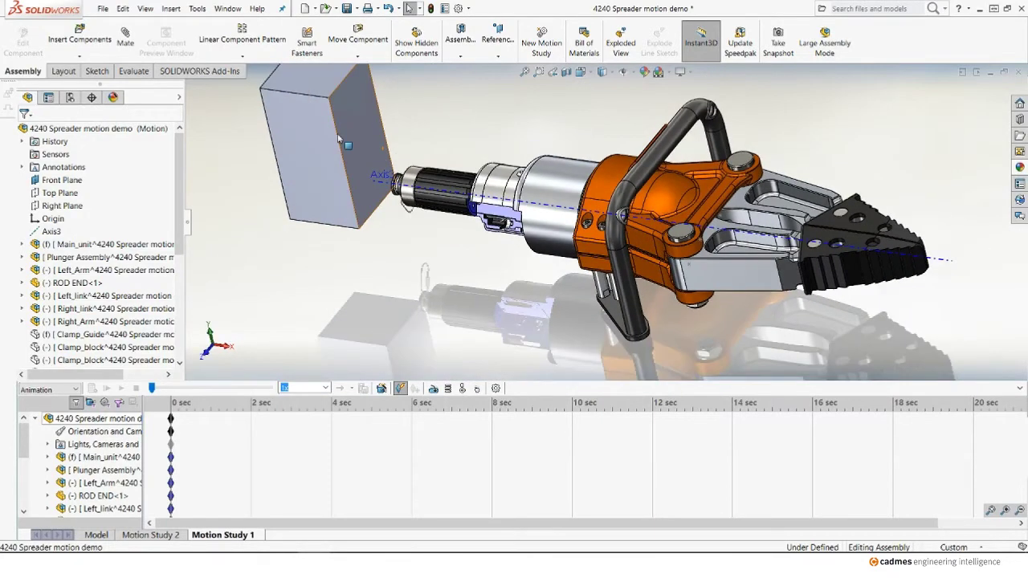
scroll(441, 142, "down", 1)
scroll(442, 142, "down", 1)
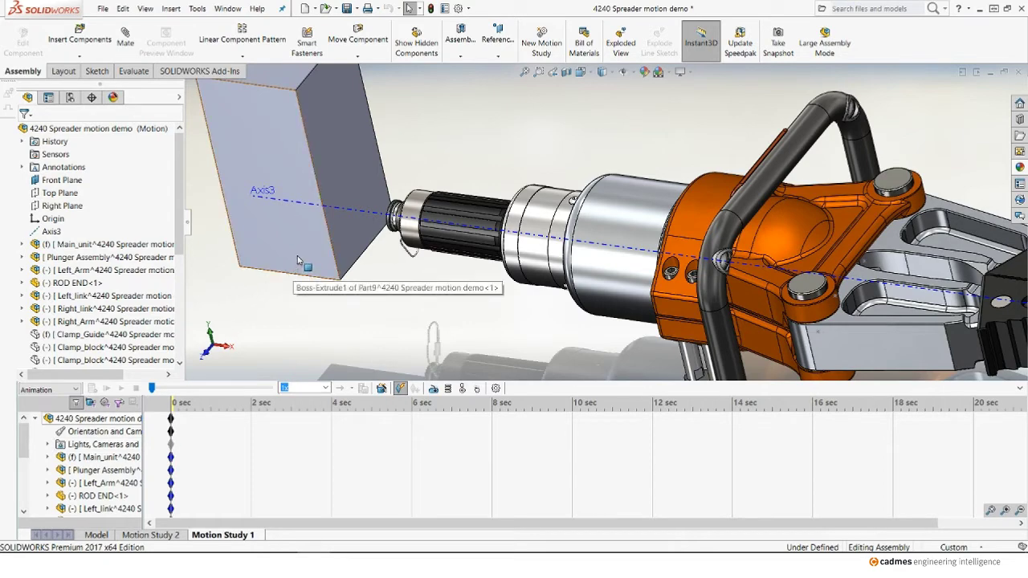
left_click_drag(298, 261, 744, 289)
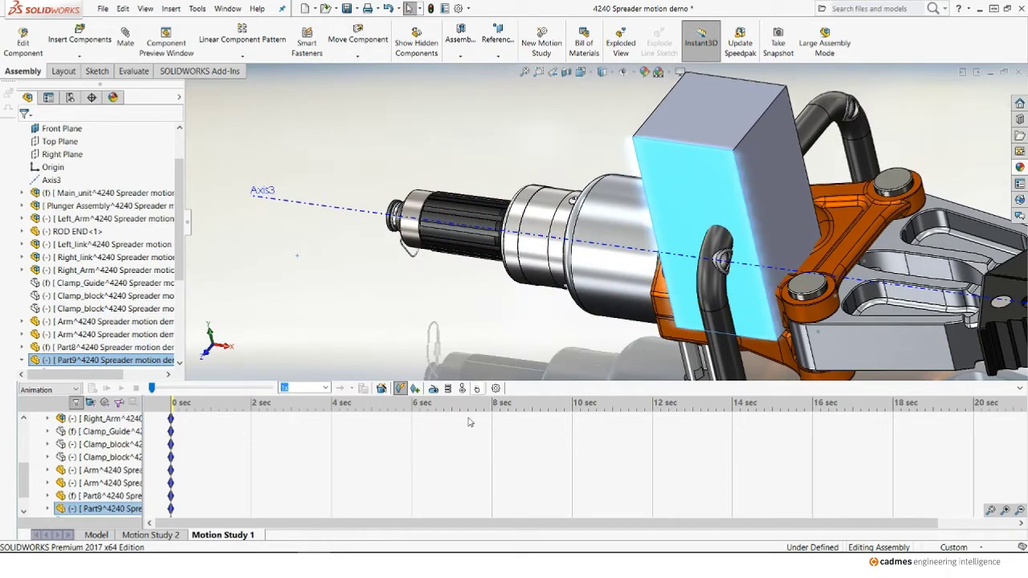
scroll(470, 423, "down", 2)
scroll(440, 470, "up", 5)
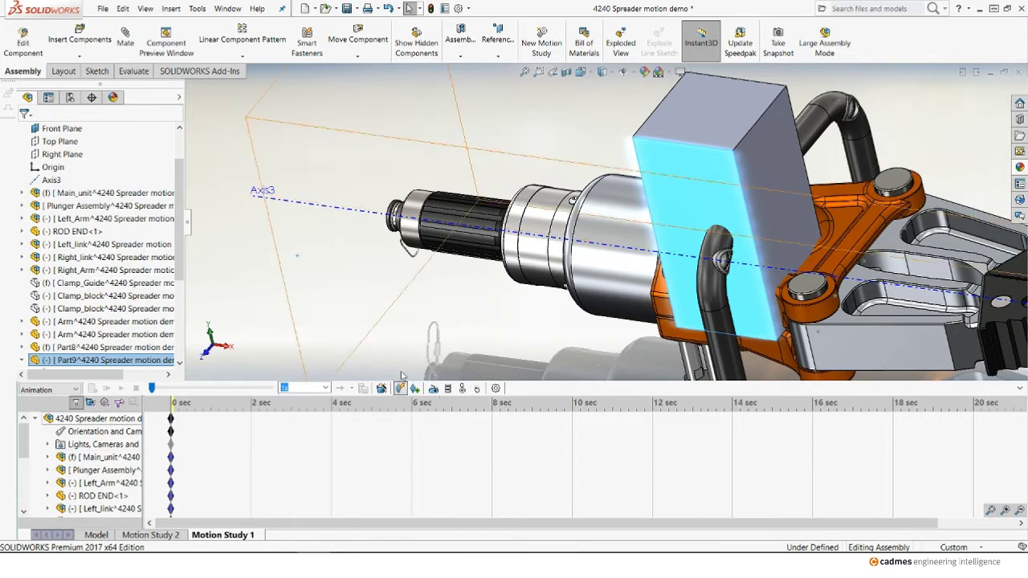
scroll(486, 316, "up", 2)
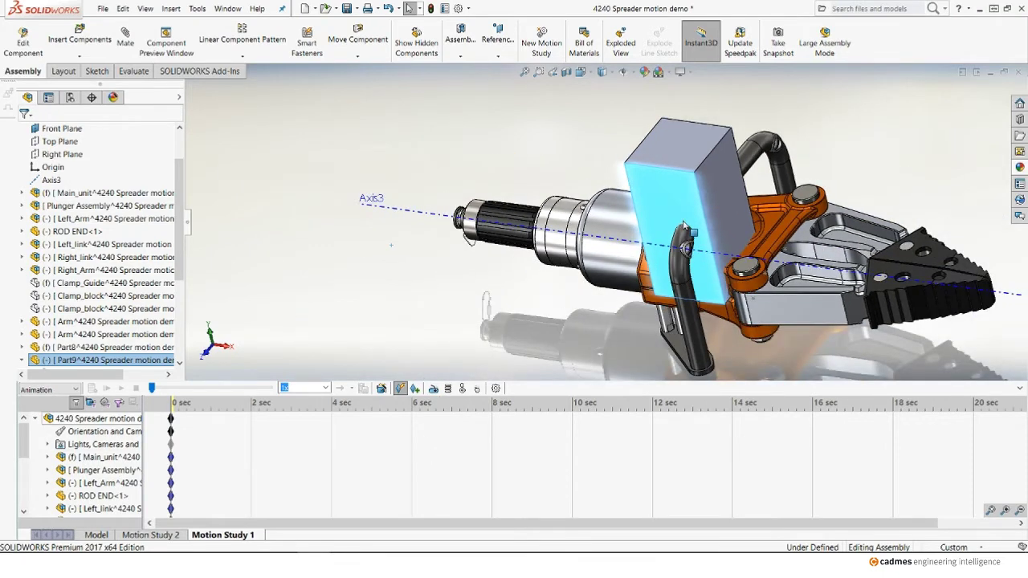
mouse_move(683, 227)
left_mouse_down()
mouse_move(388, 160)
mouse_move(329, 160)
left_mouse_up()
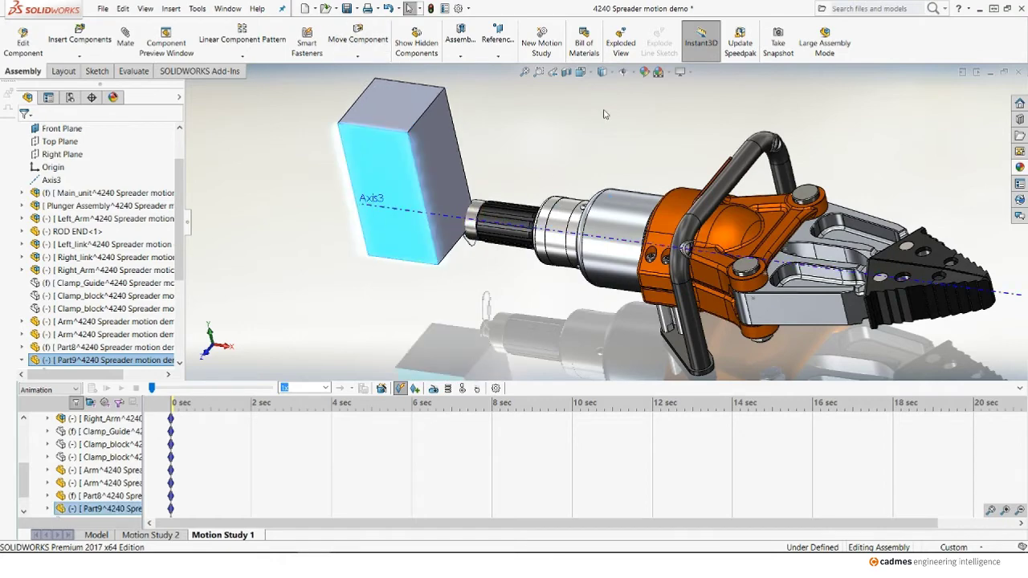
left_click(622, 71)
scroll(88, 450, "up", 5)
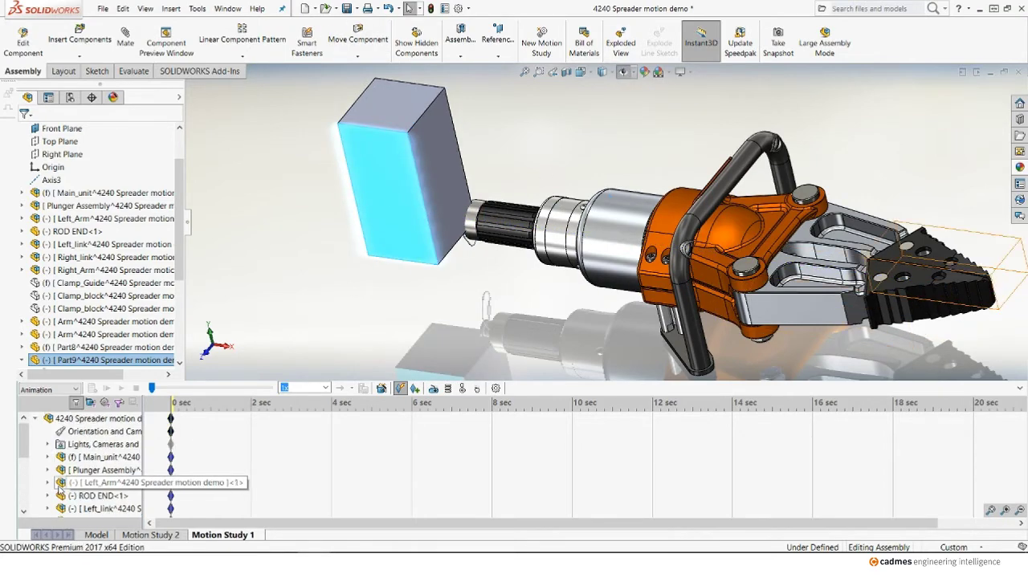
- At 8 seconds, drag block Part9 along the plunger to the orange clamp to key it
right_click(87, 438)
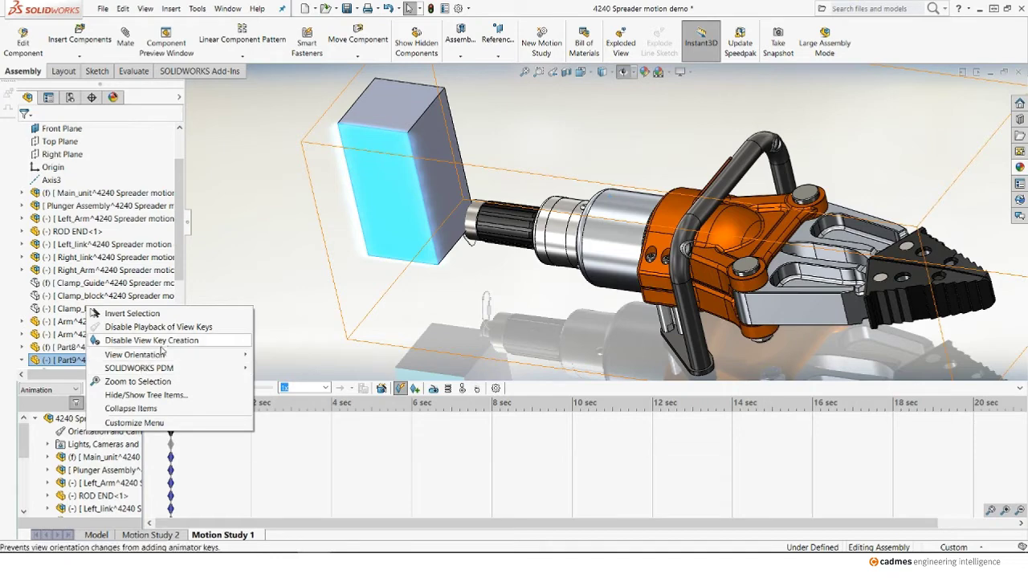
left_click(310, 363)
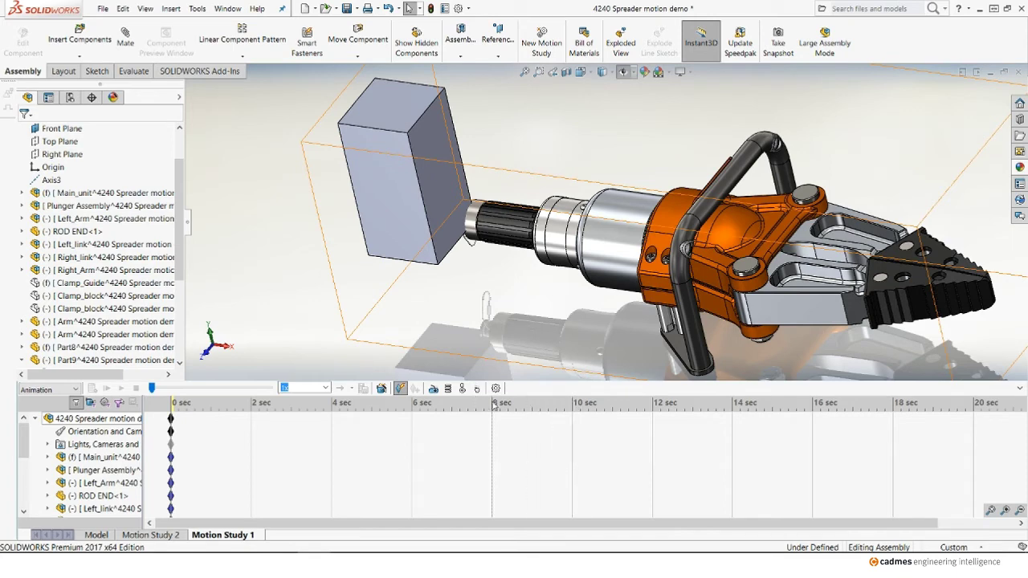
left_click(495, 404)
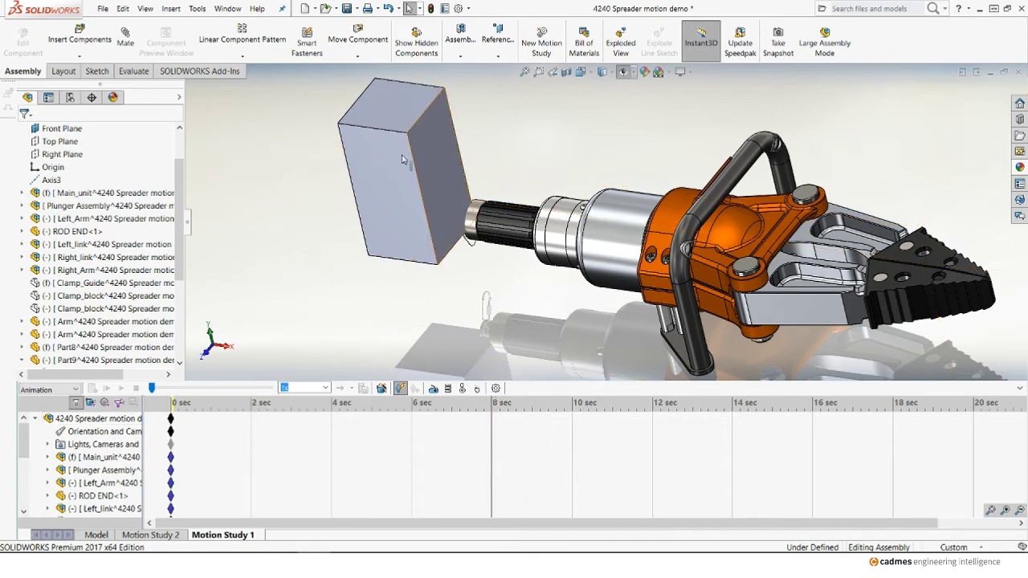
left_click(439, 170)
left_click_drag(439, 169, 699, 191)
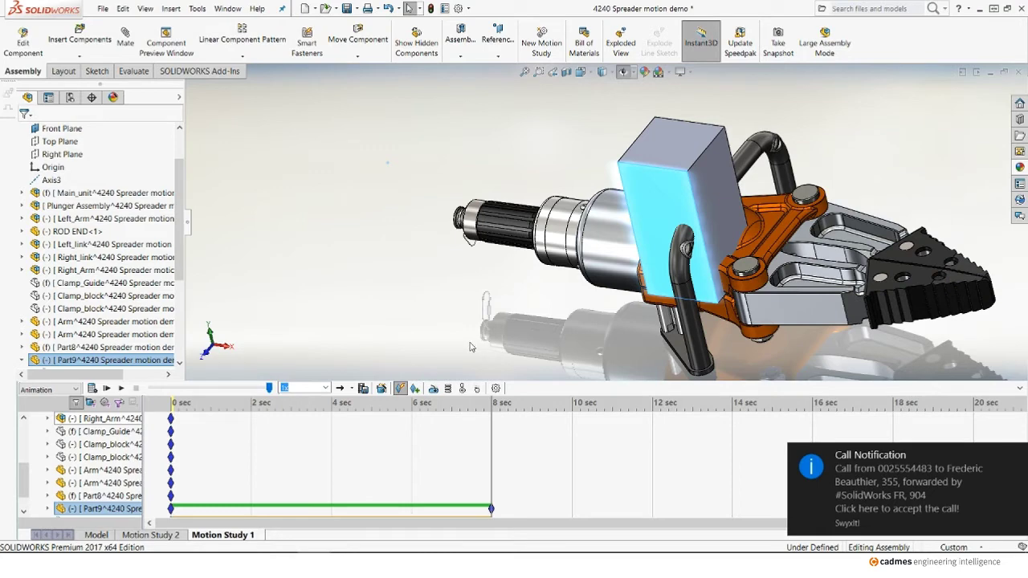
- Orbit to a side view of the cylinder and place the time bar at 16 seconds
scroll(859, 289, "down", 2)
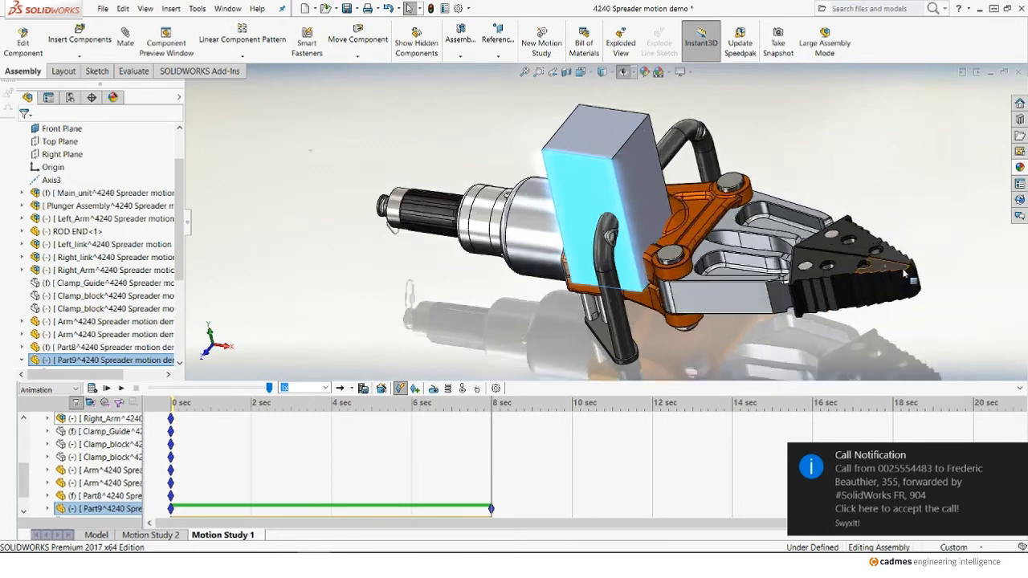
scroll(859, 290, "down", 2)
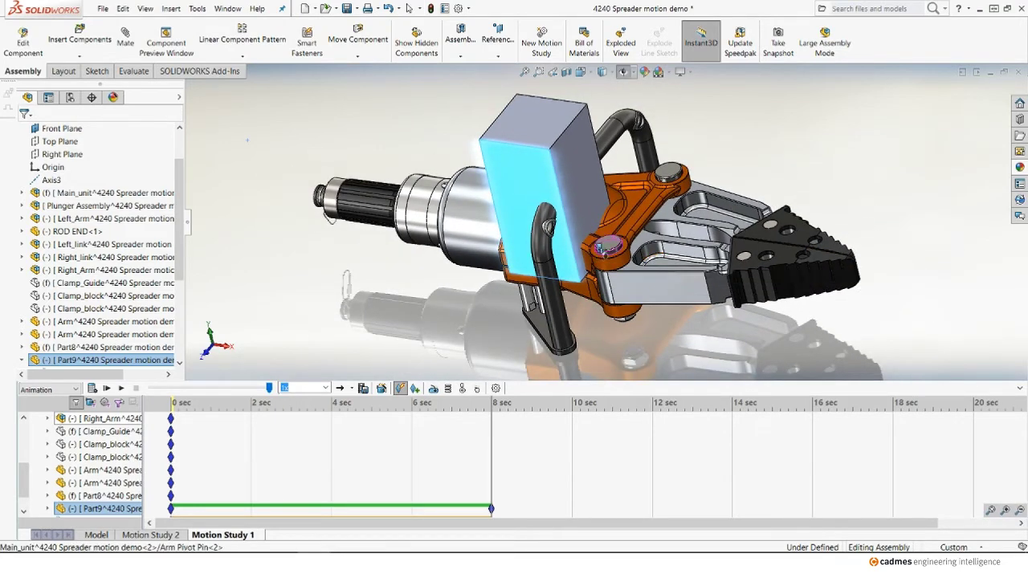
middle_click_drag(667, 273, 492, 229)
scroll(492, 228, "down", 3)
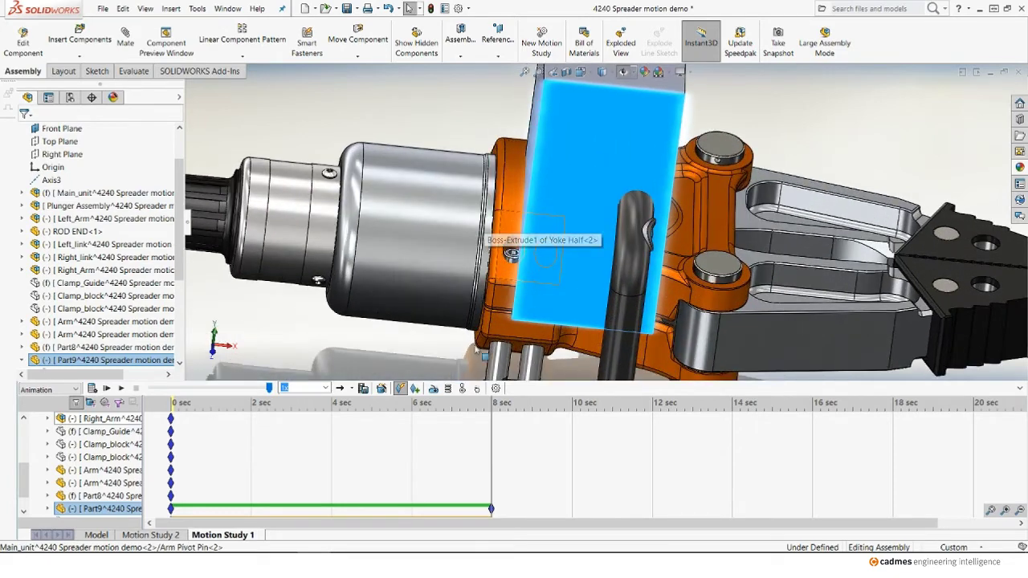
scroll(497, 435, "up", 3)
scroll(496, 438, "up", 3)
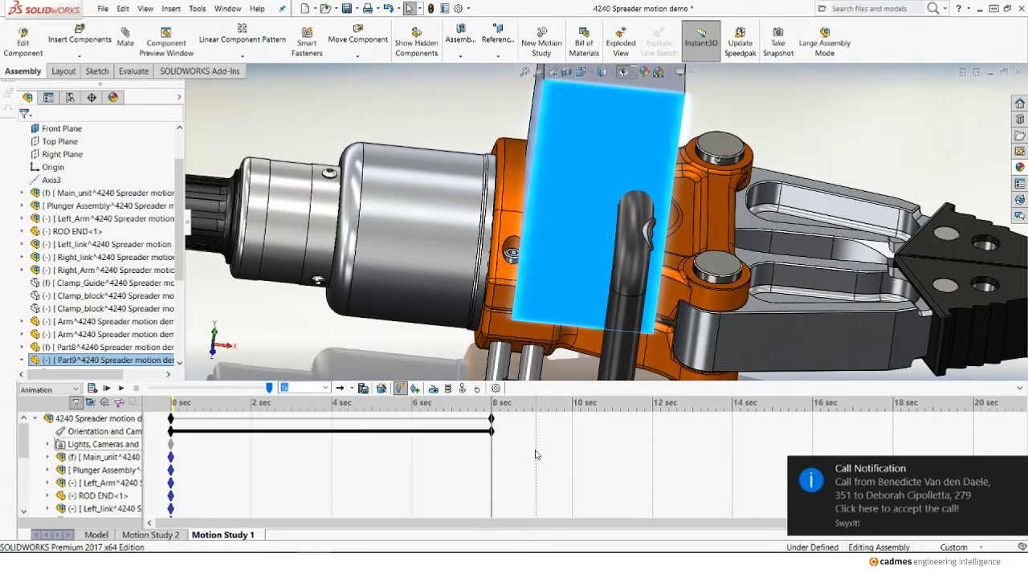
scroll(496, 438, "down", 5)
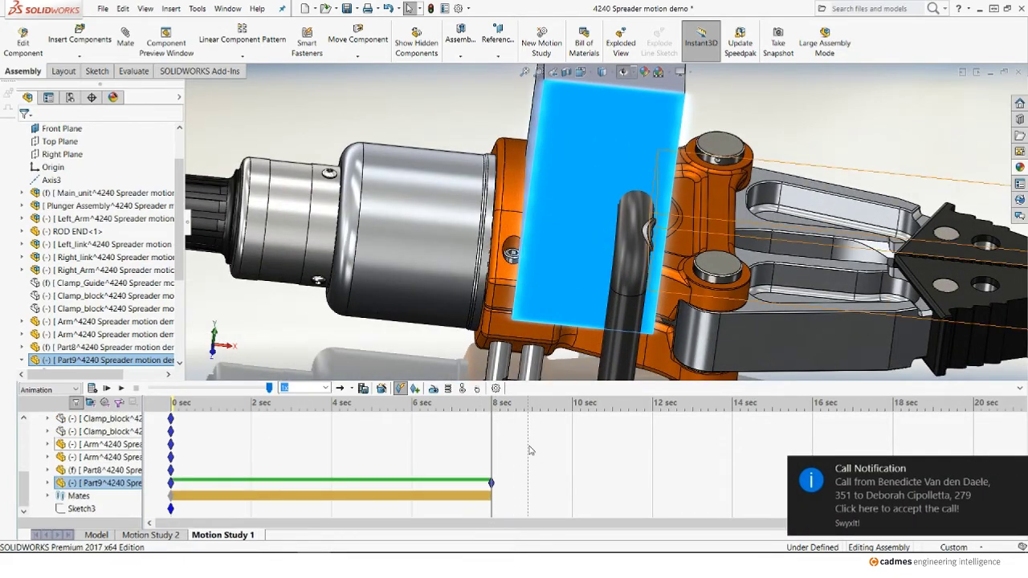
mouse_move(601, 338)
middle_mouse_down()
mouse_move(701, 299)
mouse_move(727, 304)
middle_mouse_up()
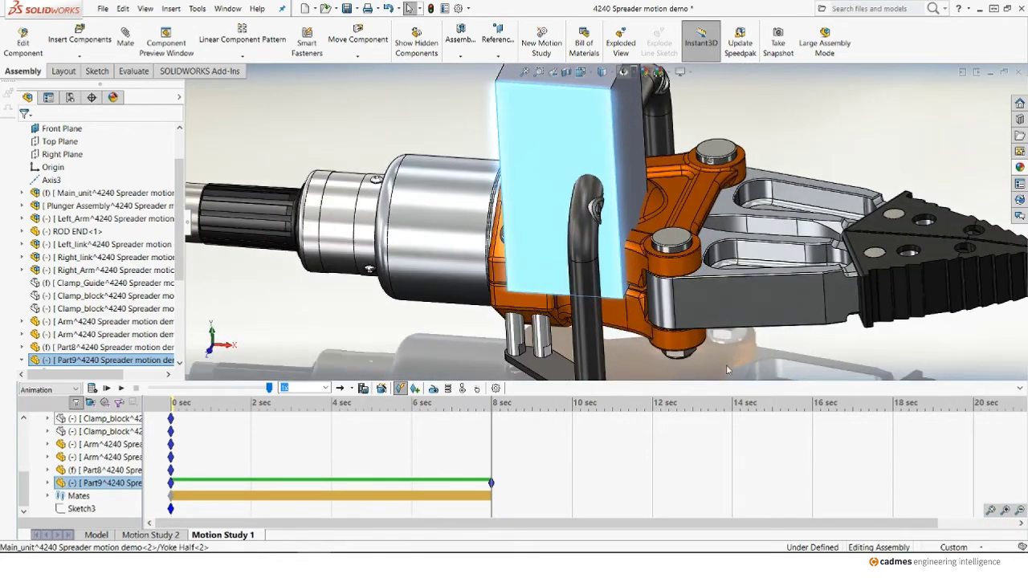
left_click(814, 404)
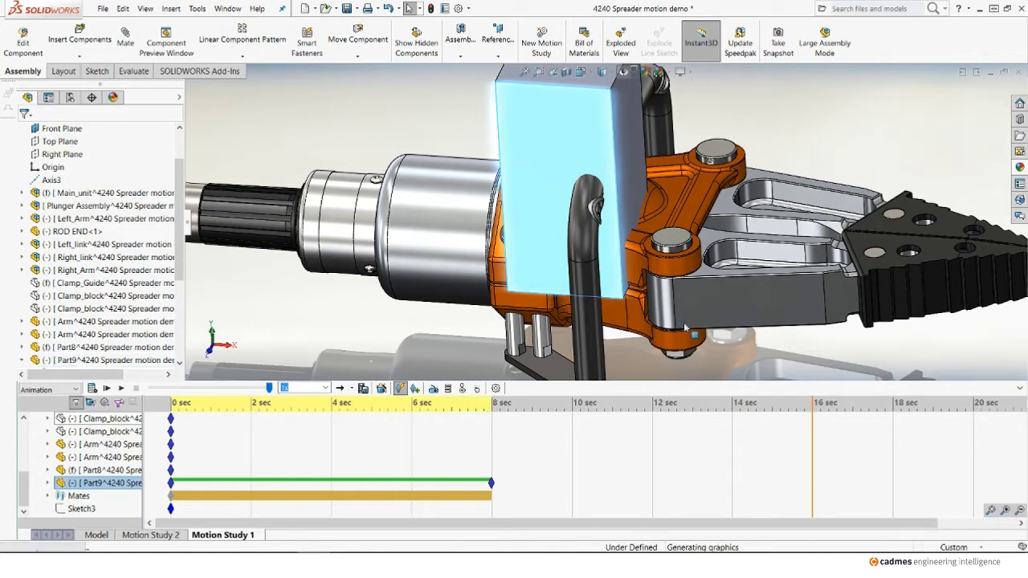
- Zoom to fit and drag block Part9 out to the jaw tips at 16 seconds
key("f")
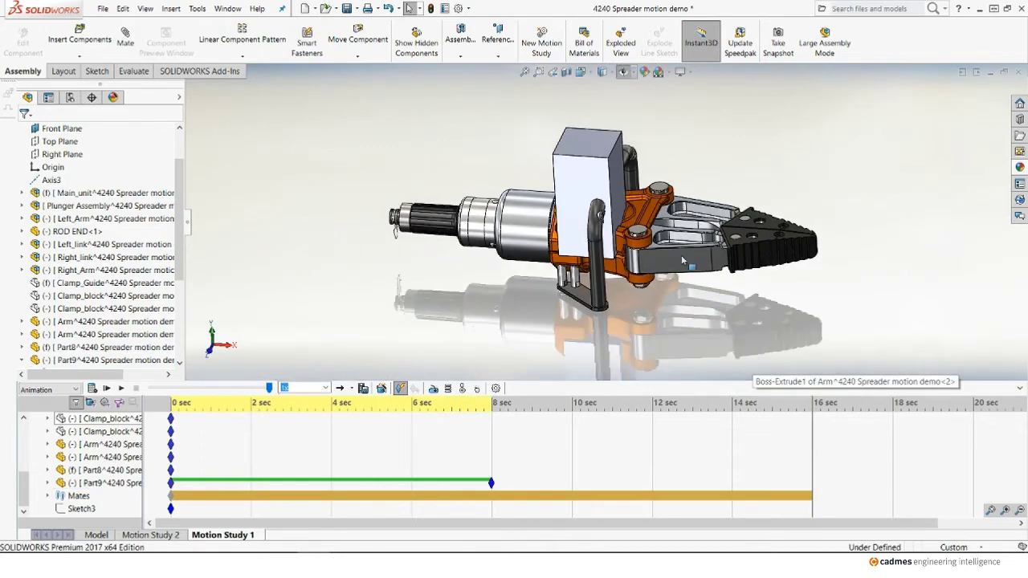
left_click(601, 189)
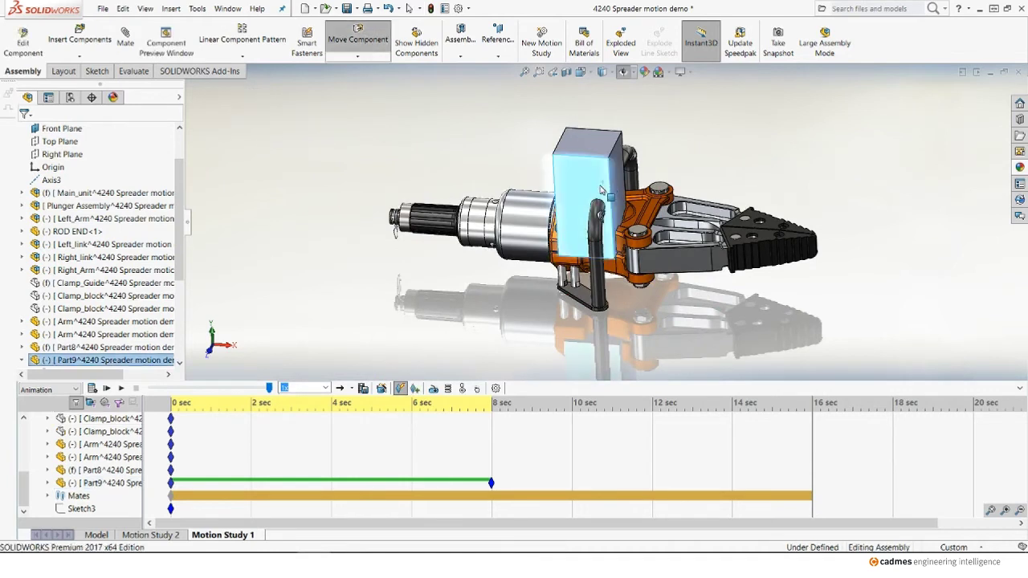
mouse_move(601, 190)
left_mouse_down()
mouse_move(821, 372)
mouse_move(794, 368)
left_mouse_up()
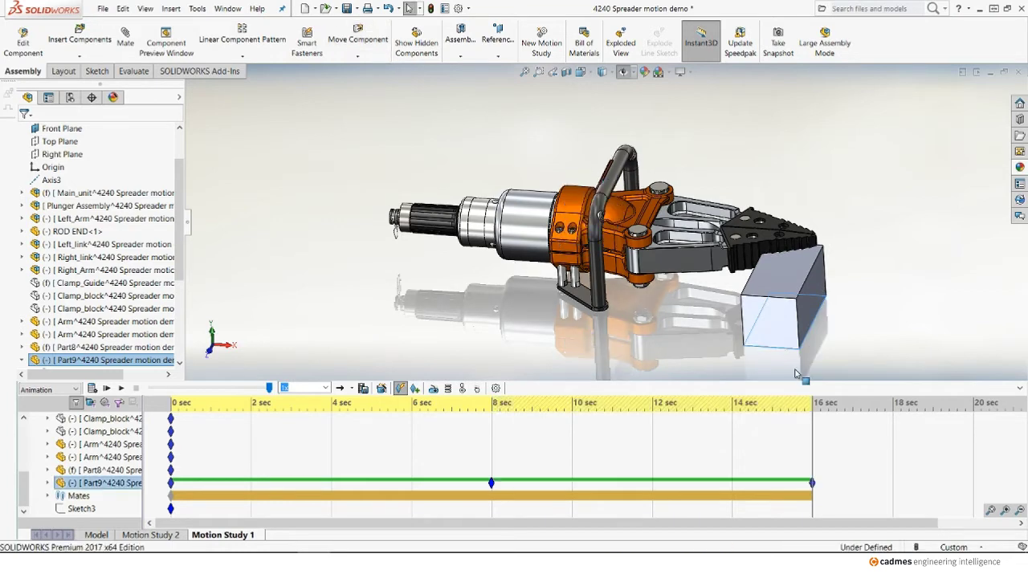
- Calculate Motion Study 1 to generate the block's 16-second travel
scroll(783, 273, "down", 1)
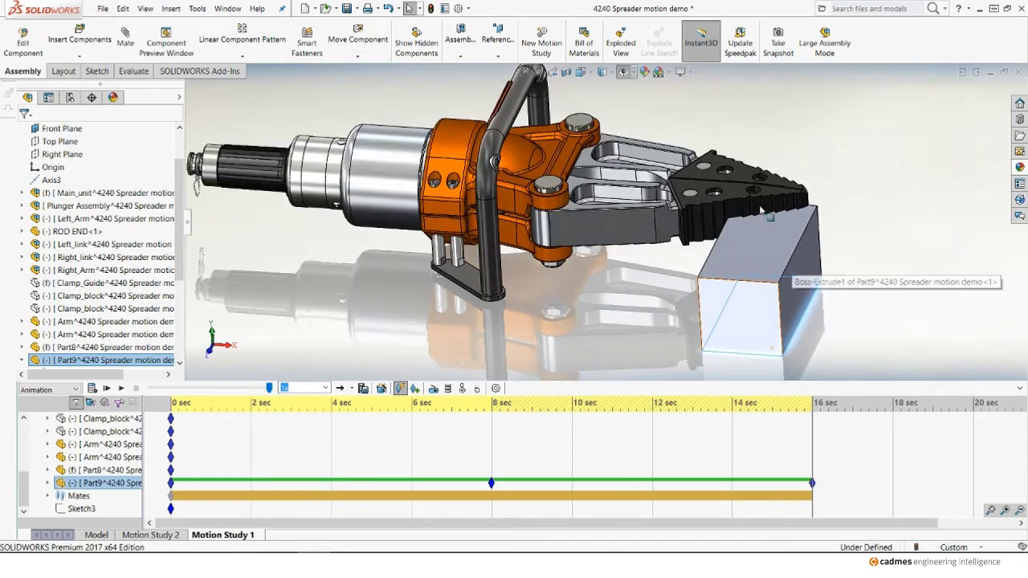
scroll(755, 205, "down", 1)
scroll(734, 207, "down", 1)
scroll(689, 218, "up", 2)
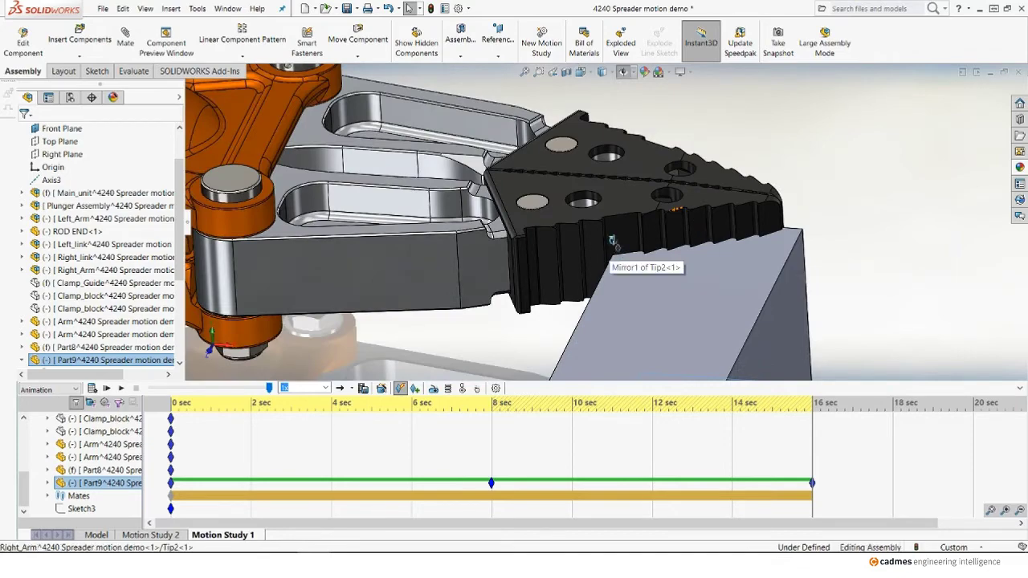
middle_click_drag(658, 313, 622, 74)
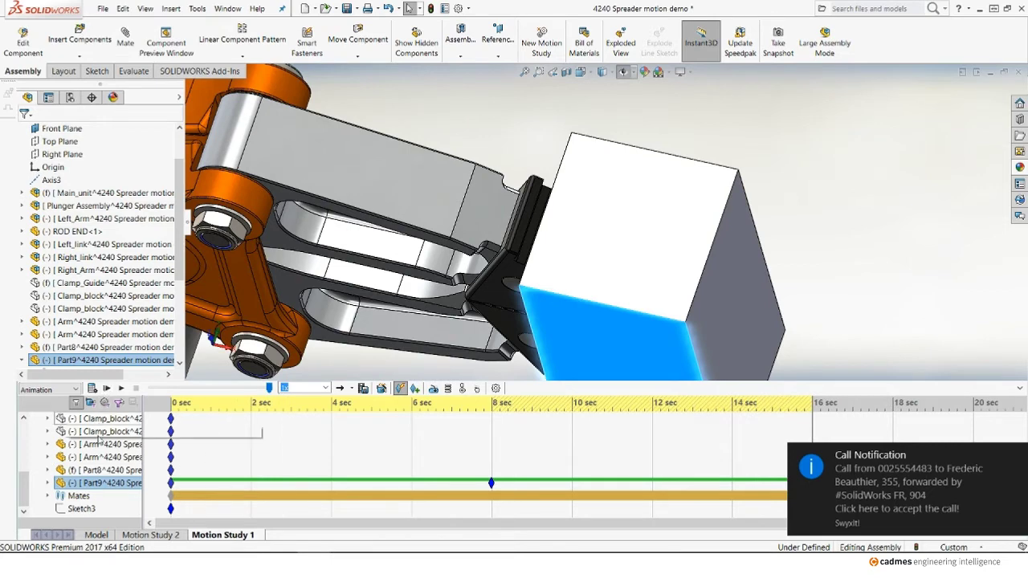
left_click(92, 389)
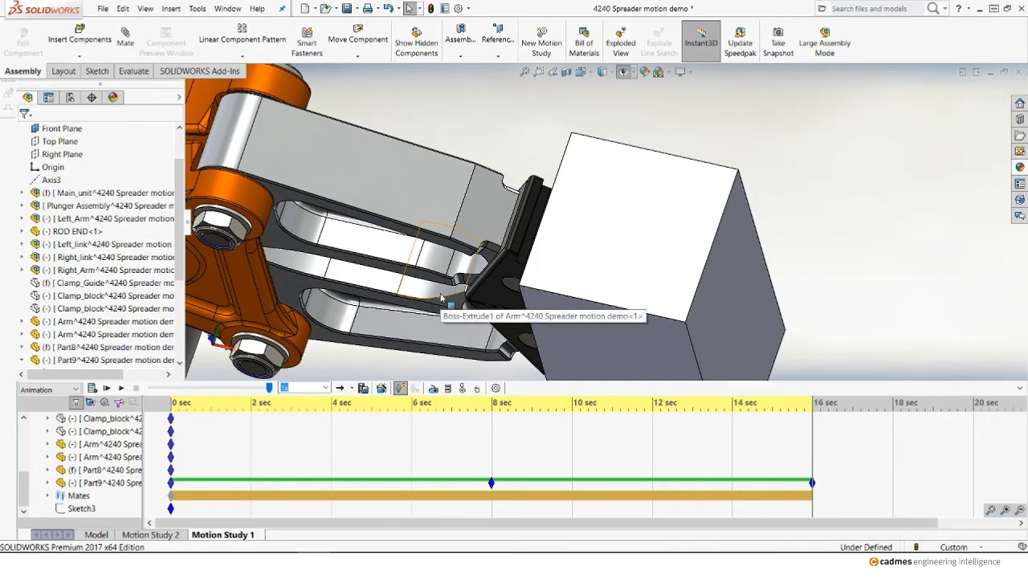
- Hide Part9 from its MotionManager menu, then scrub the time bar to review the animation
left_click(92, 484)
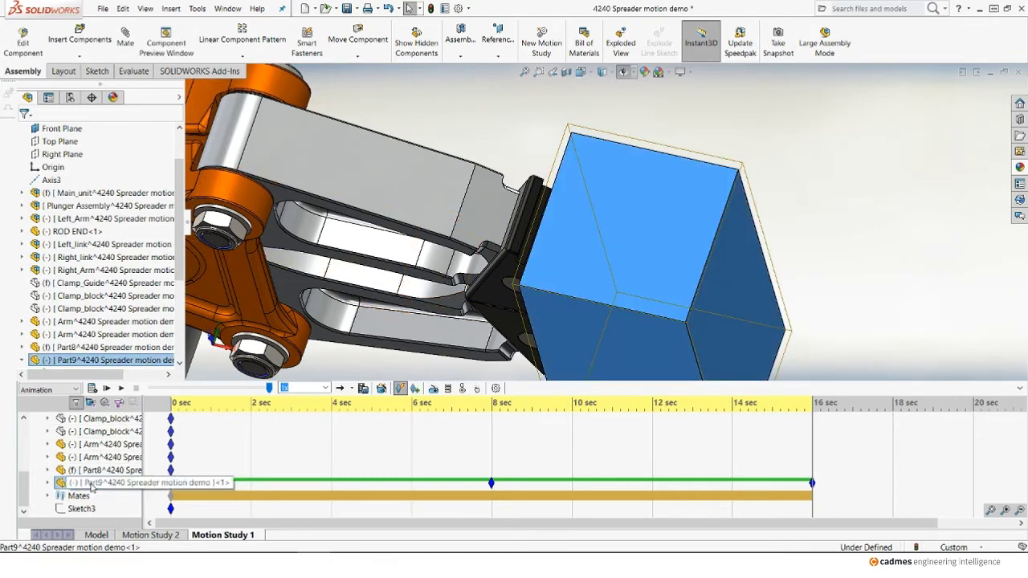
right_click(93, 486)
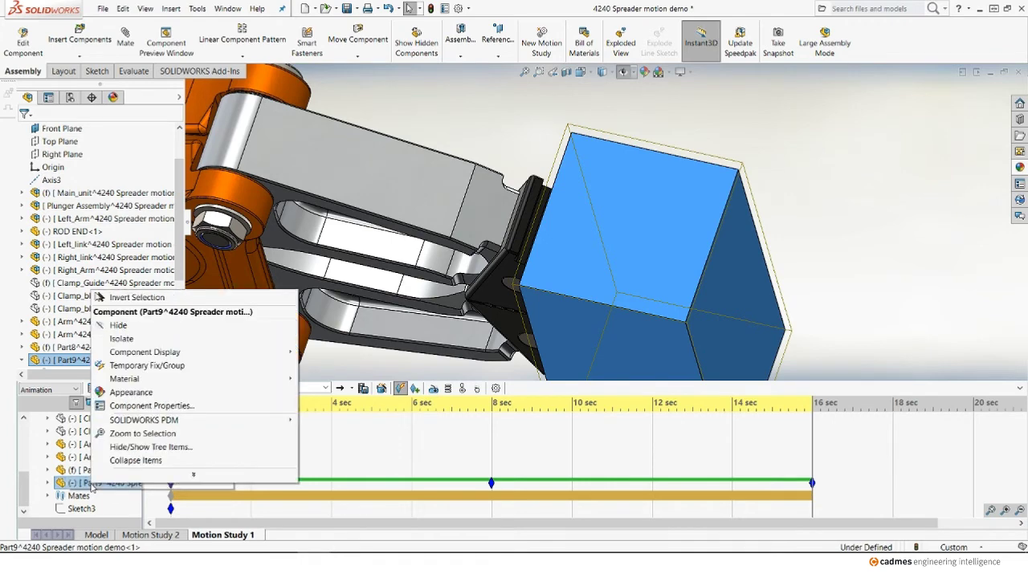
left_click(125, 325)
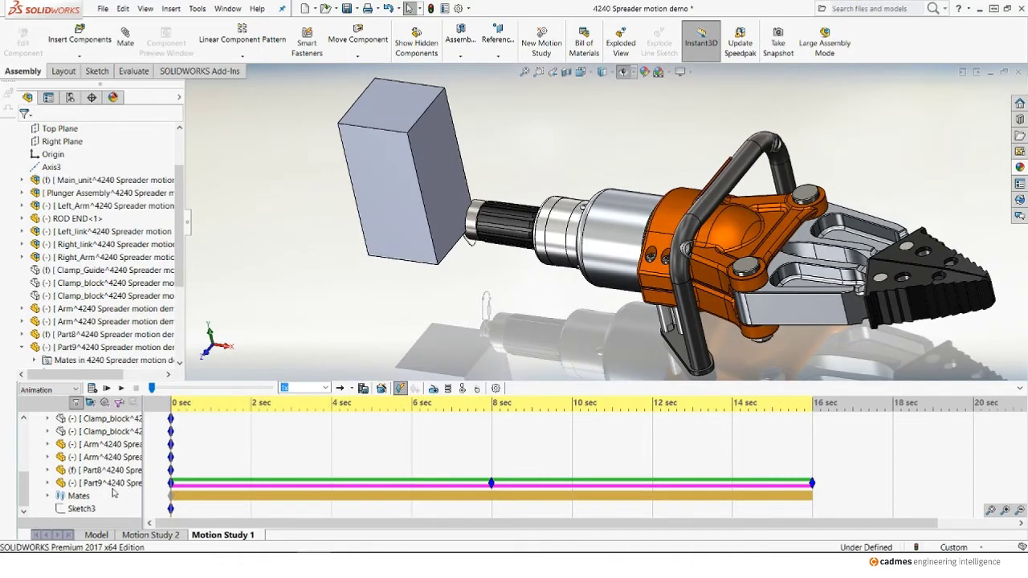
right_click(113, 482)
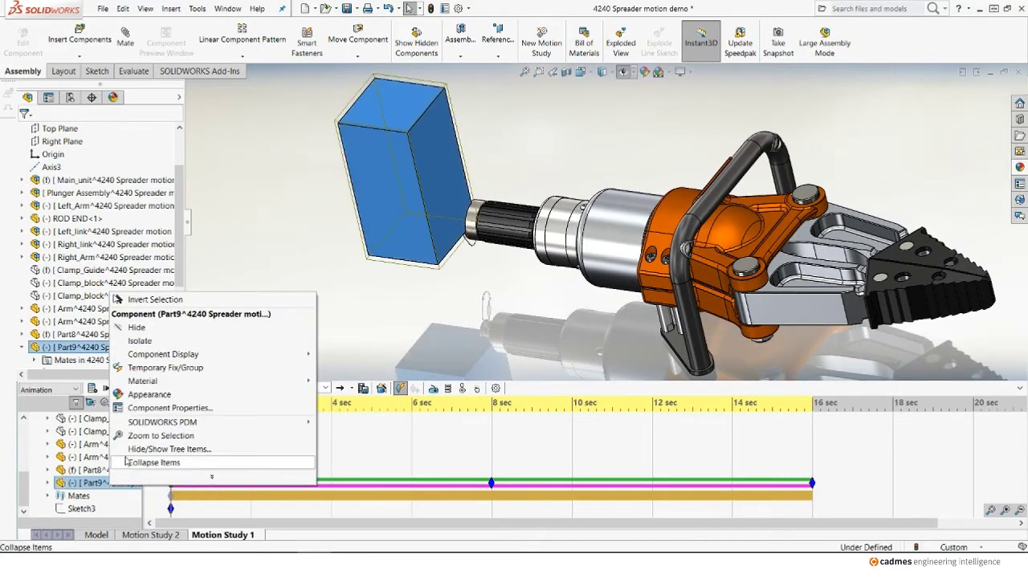
left_click(136, 328)
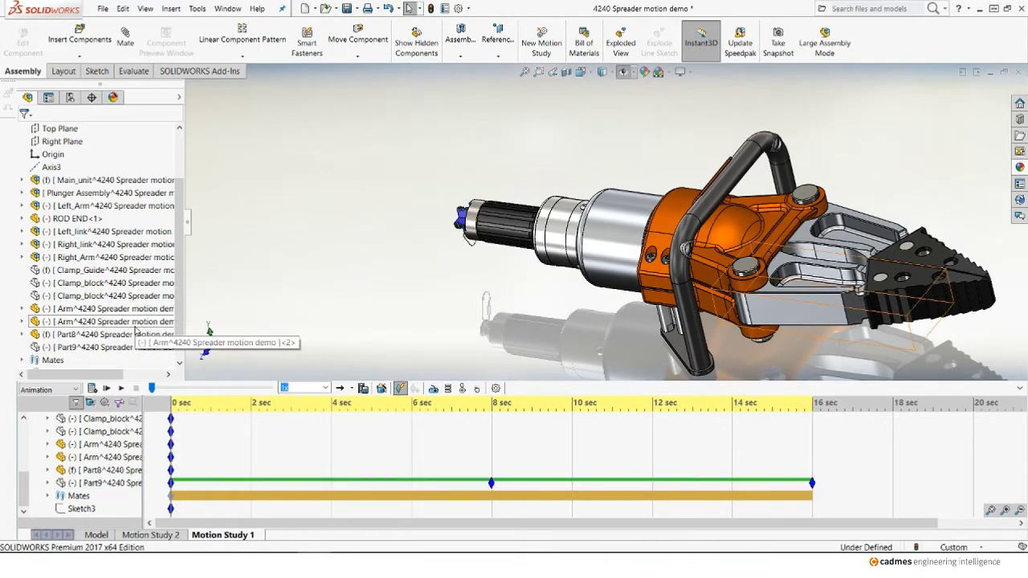
left_click_drag(172, 403, 827, 415)
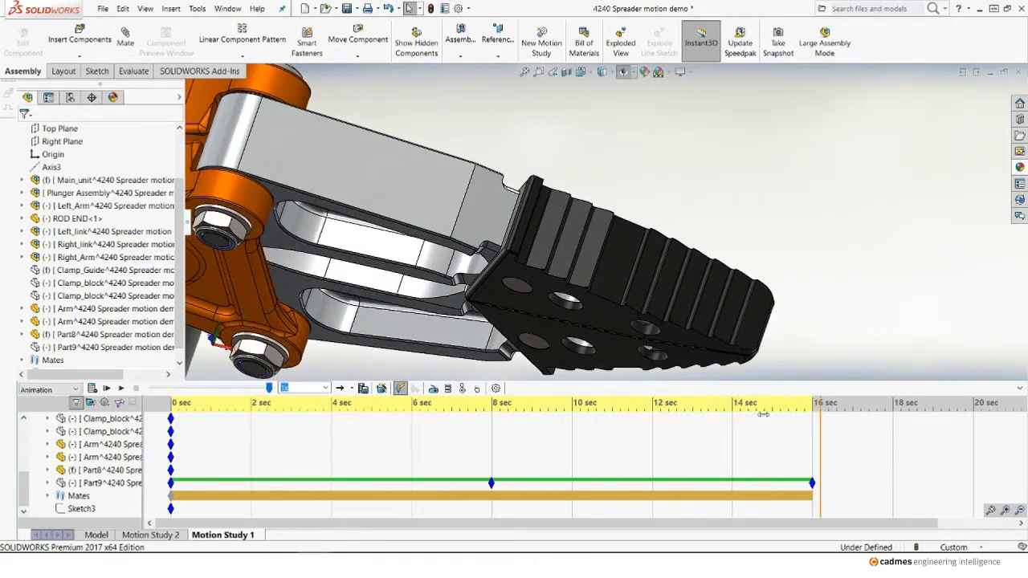
left_click_drag(763, 415, 170, 402)
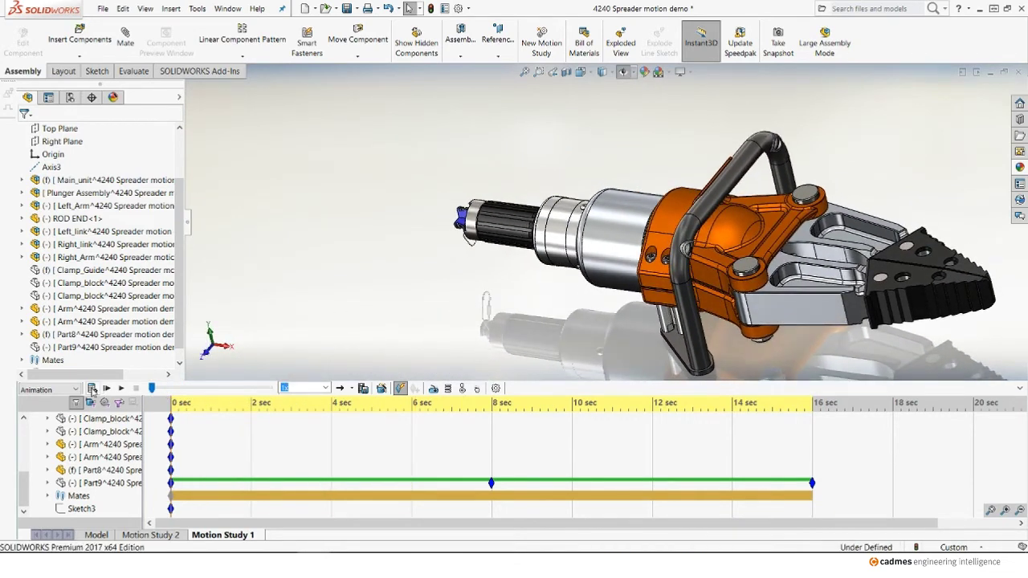
- Save the animation as AVI '4240 Spreader motion demo', replacing the old file, with Intel IYUV compression
left_click(362, 389)
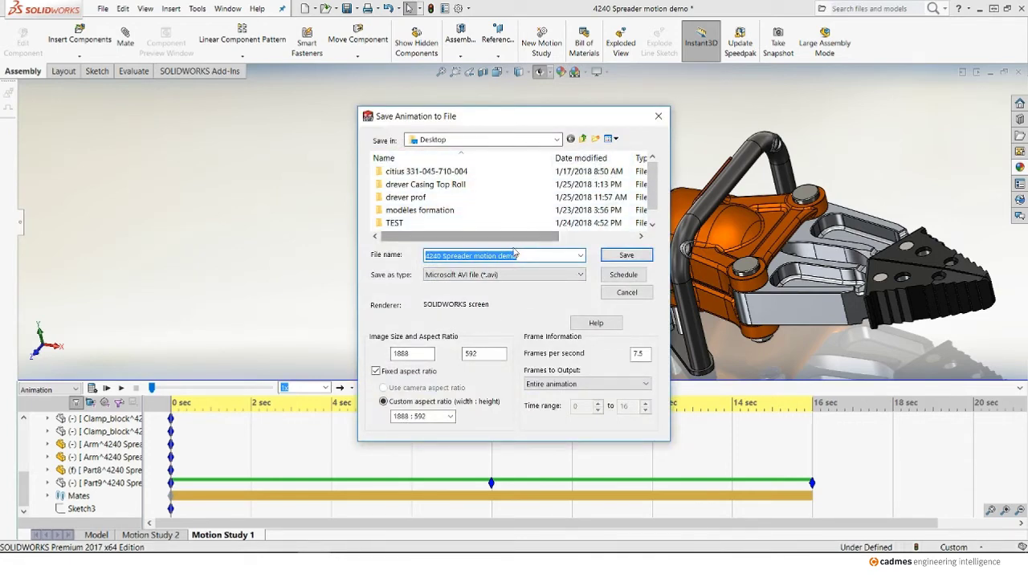
left_click(626, 255)
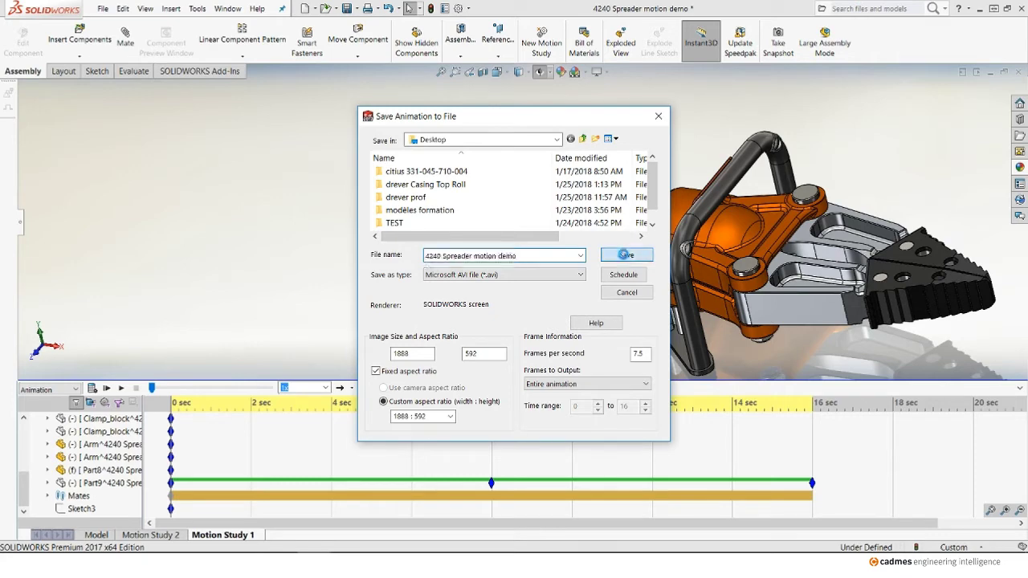
left_click(557, 316)
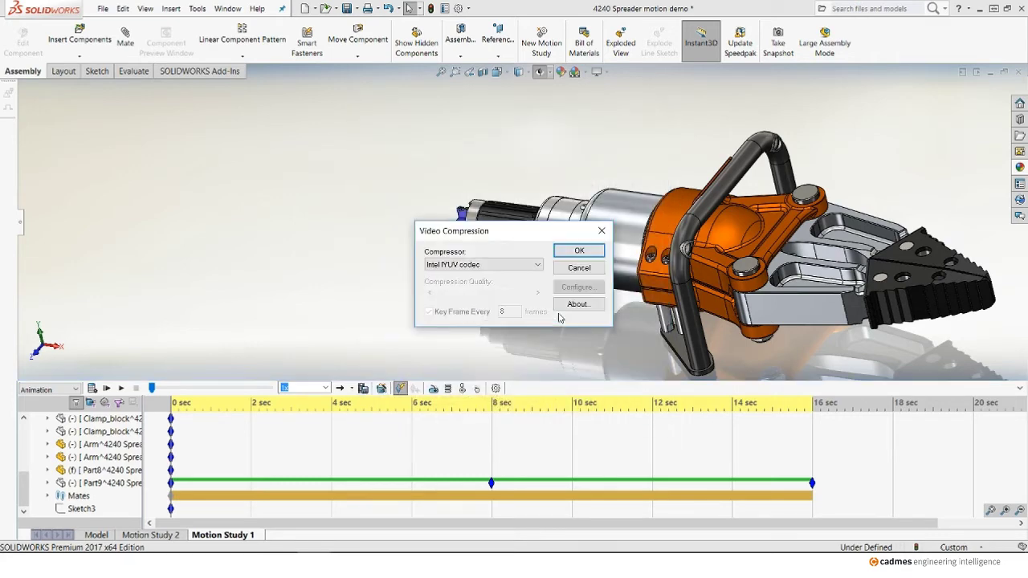
left_click(579, 251)
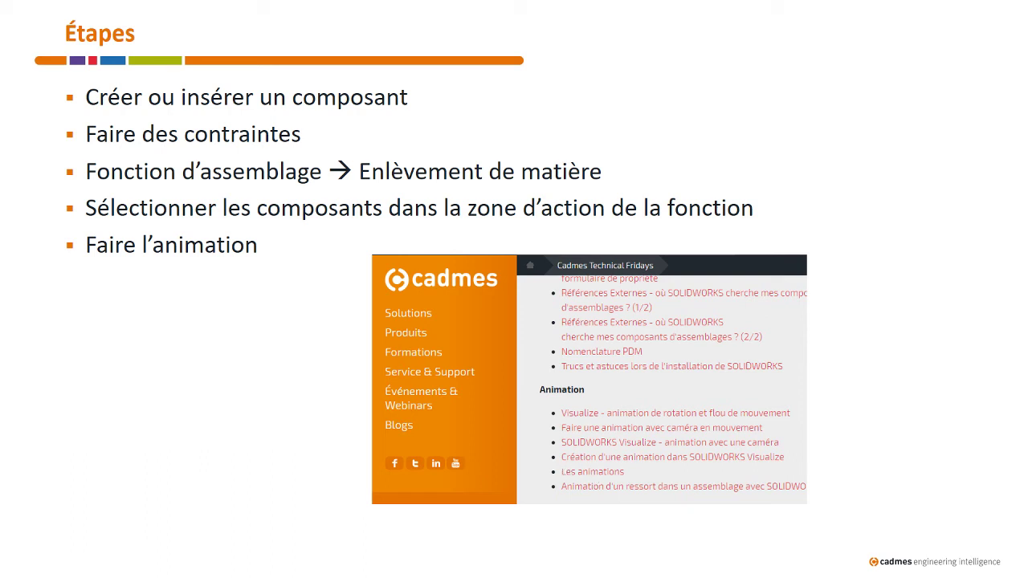
- Advance two slides, through Aide - Support to the final 'Merci !' slide
key("Right")
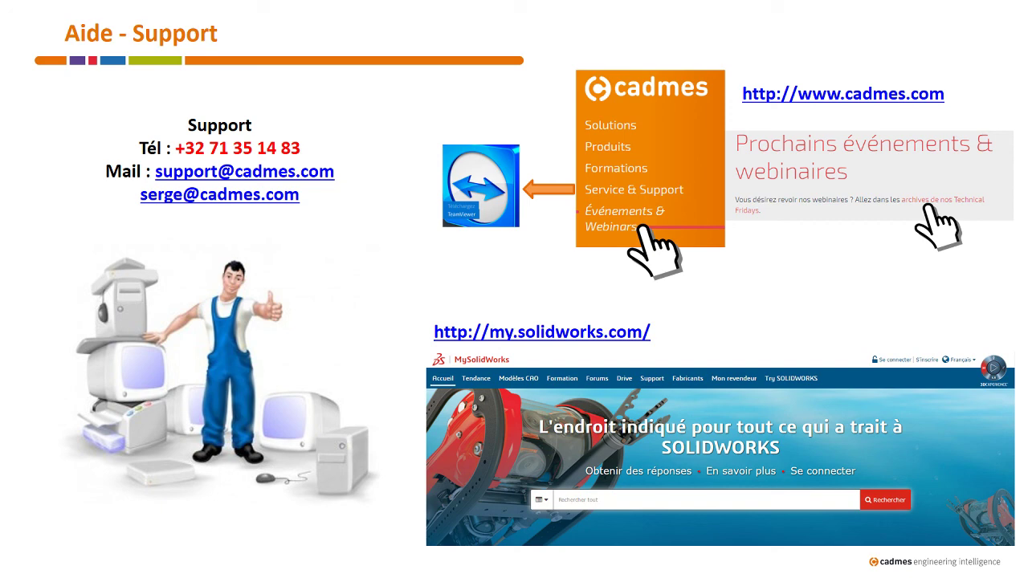
key("Right")
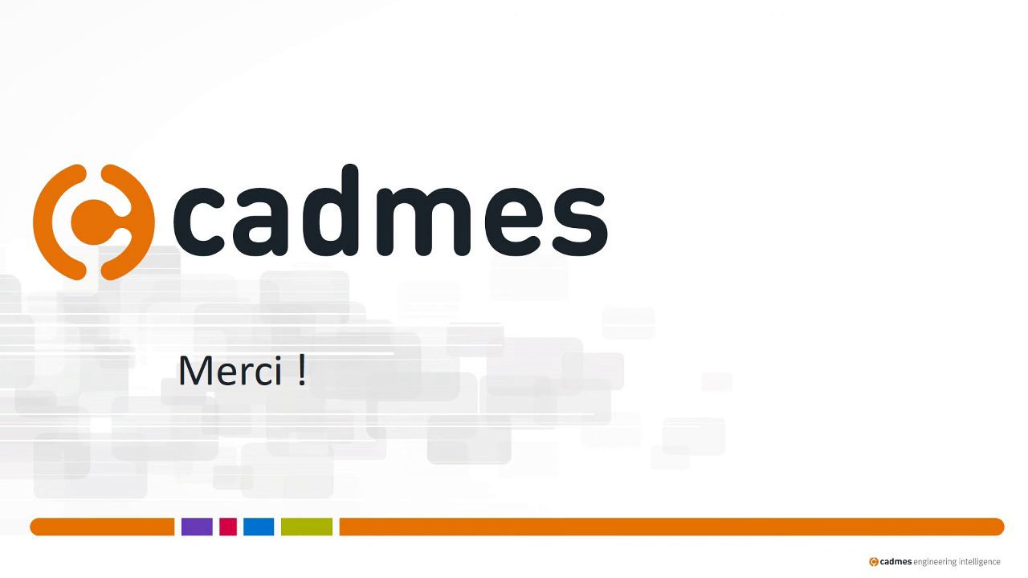